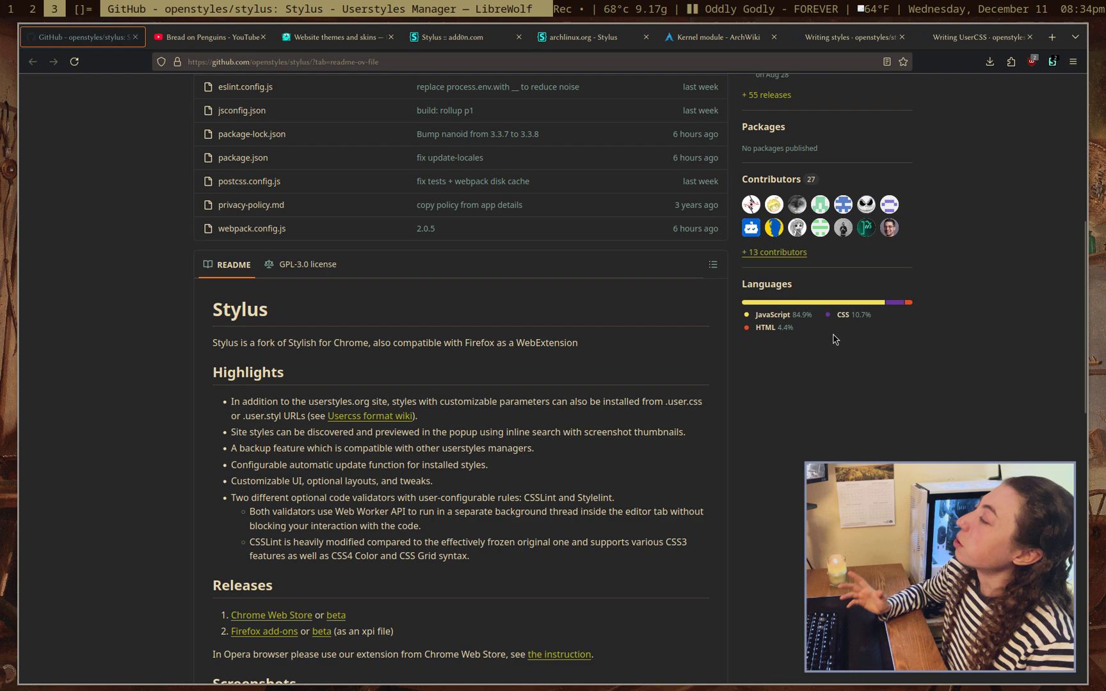
Find styles for GitHub in Stylus and install the GitHub Dark style
{"action": "scroll", "coordinate": [960, 410], "scroll_direction": "up", "scroll_amount": 5}
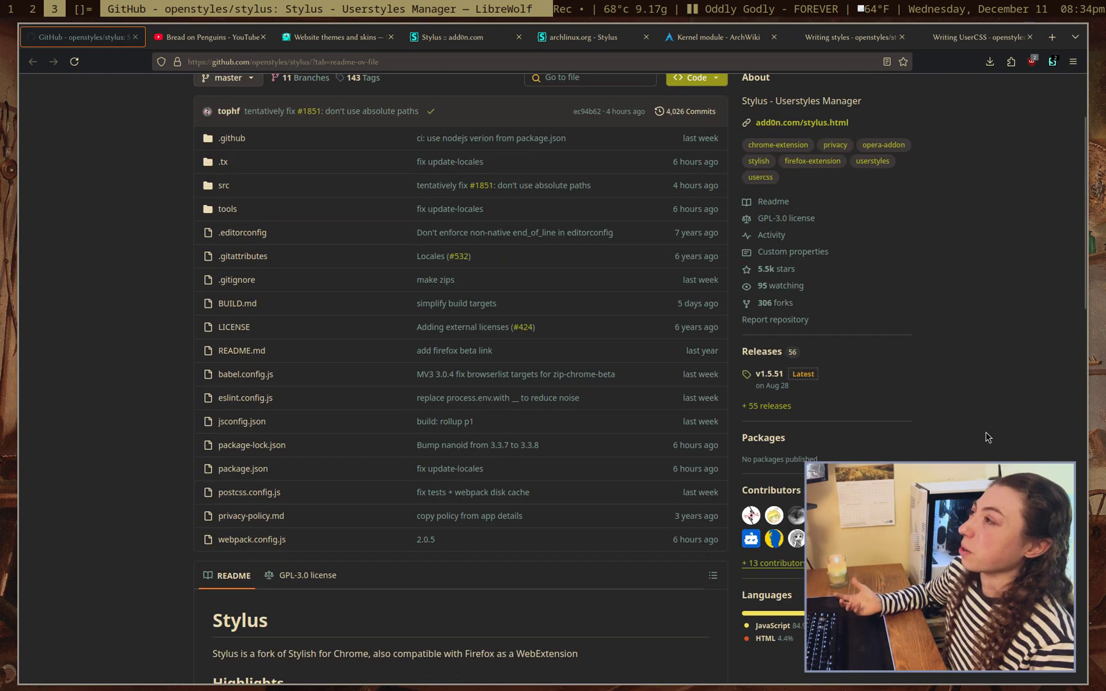
{"action": "scroll", "coordinate": [987, 437], "scroll_direction": "up", "scroll_amount": 2}
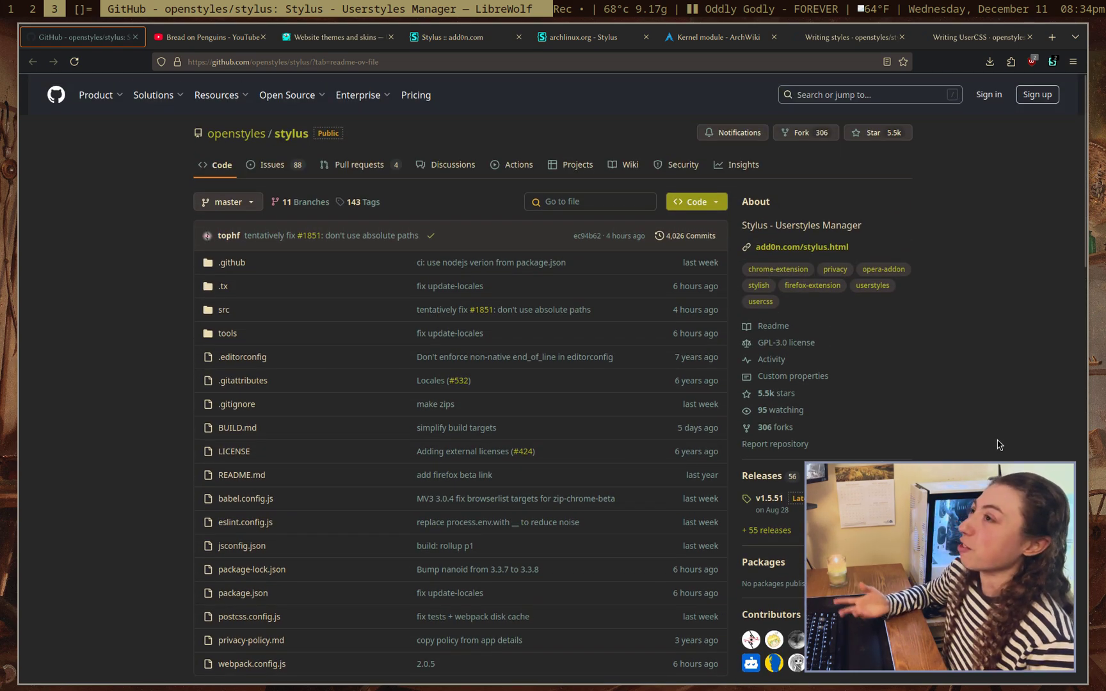
{"action": "scroll", "coordinate": [998, 444], "scroll_direction": "down", "scroll_amount": 4}
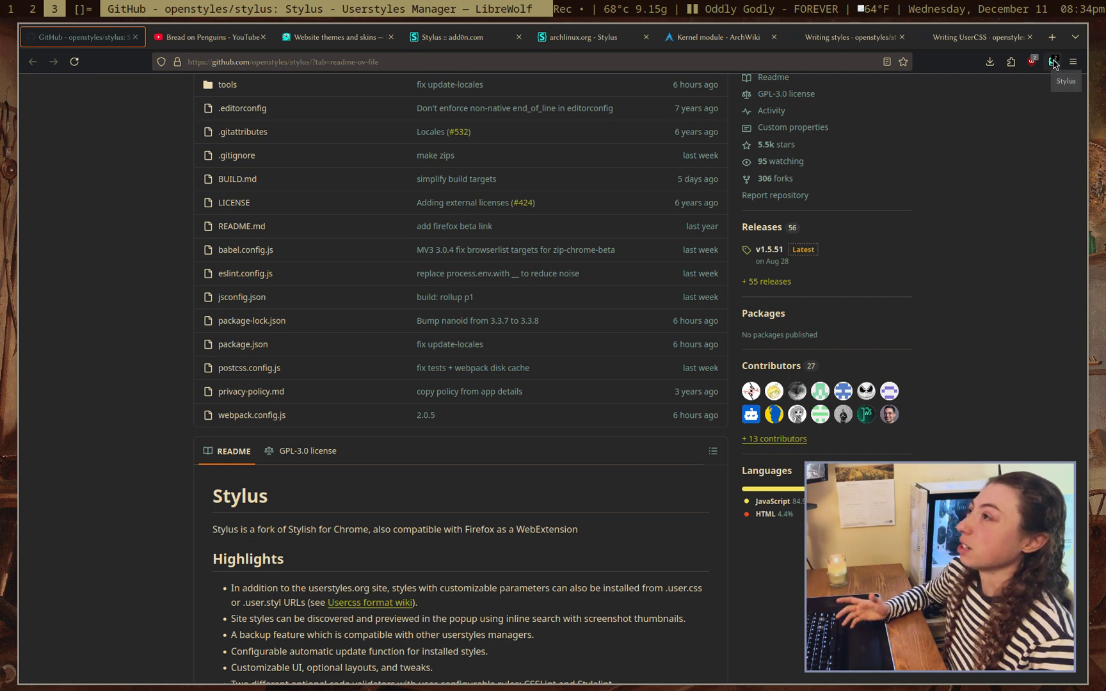
{"action": "left_click", "coordinate": [1052, 63]}
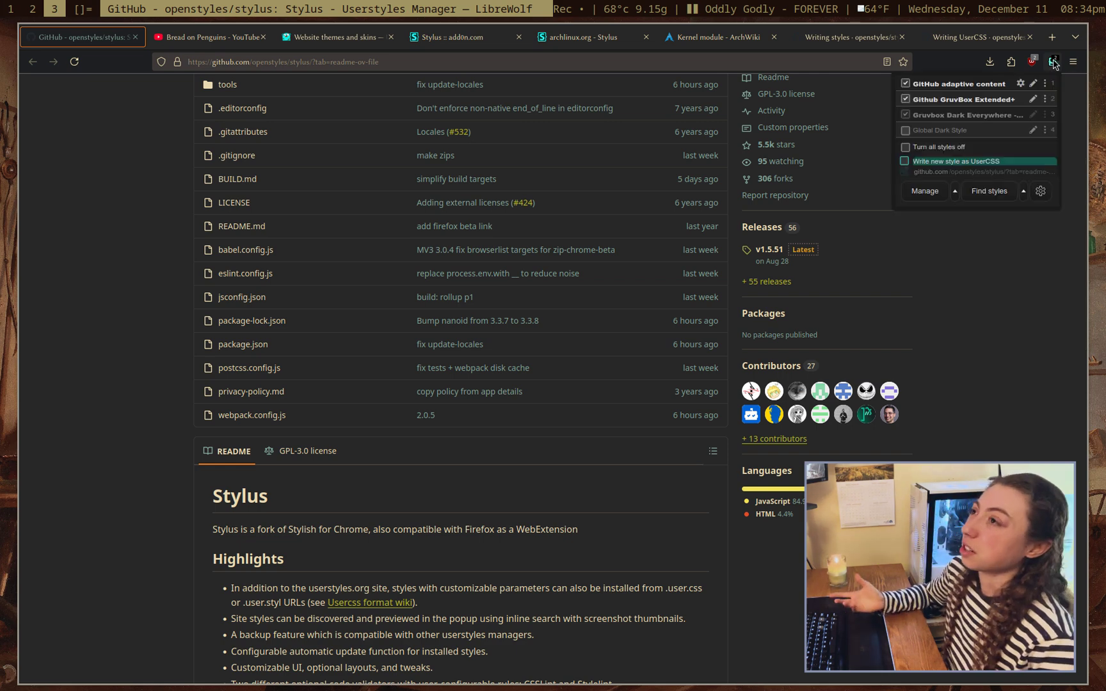
{"action": "left_click", "coordinate": [989, 192]}
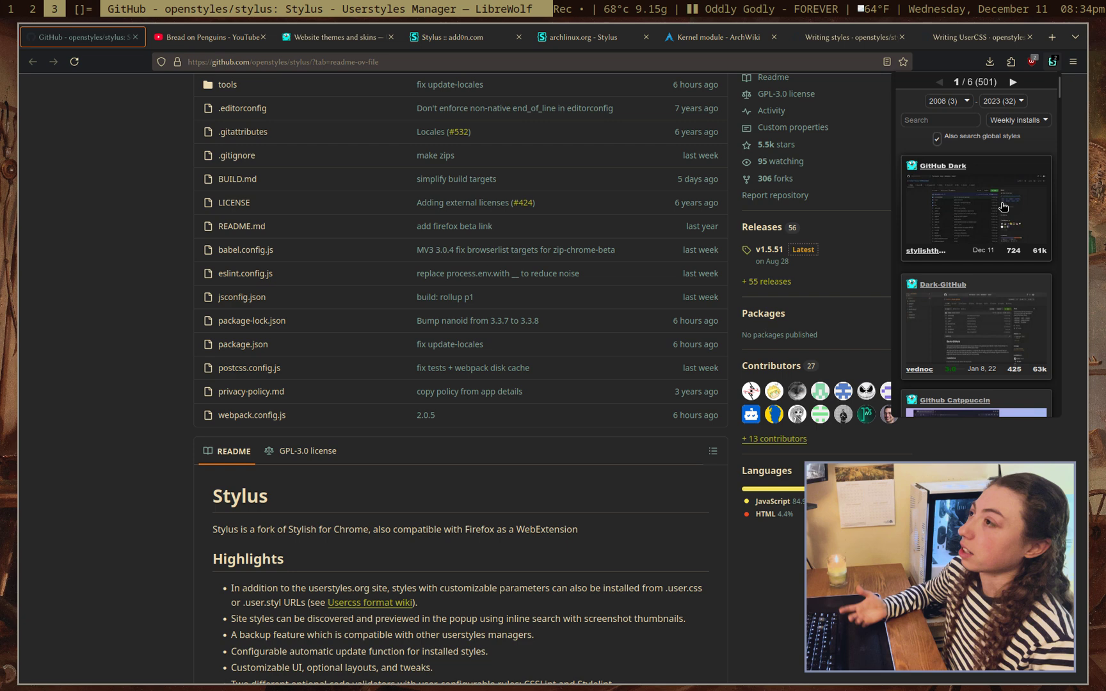
{"action": "left_click", "coordinate": [944, 212]}
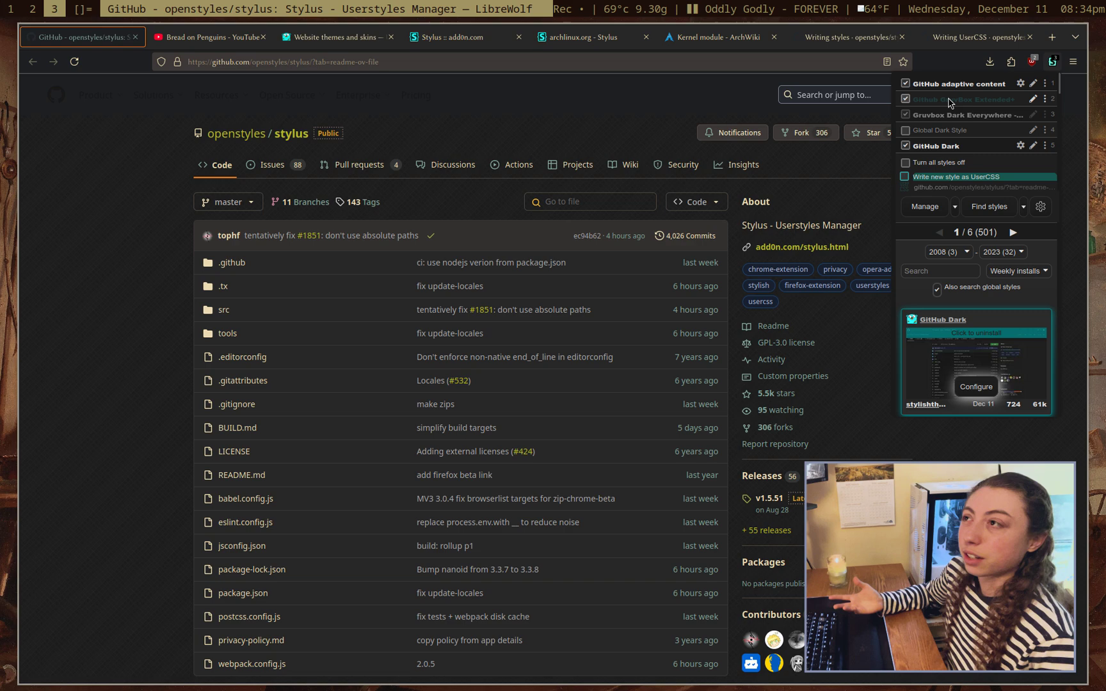
Toggle Github GruvBox Extended+ off and back on, then uninstall GitHub Dark
{"action": "left_click", "coordinate": [950, 103]}
{"action": "scroll", "coordinate": [845, 294], "scroll_direction": "down", "scroll_amount": 1}
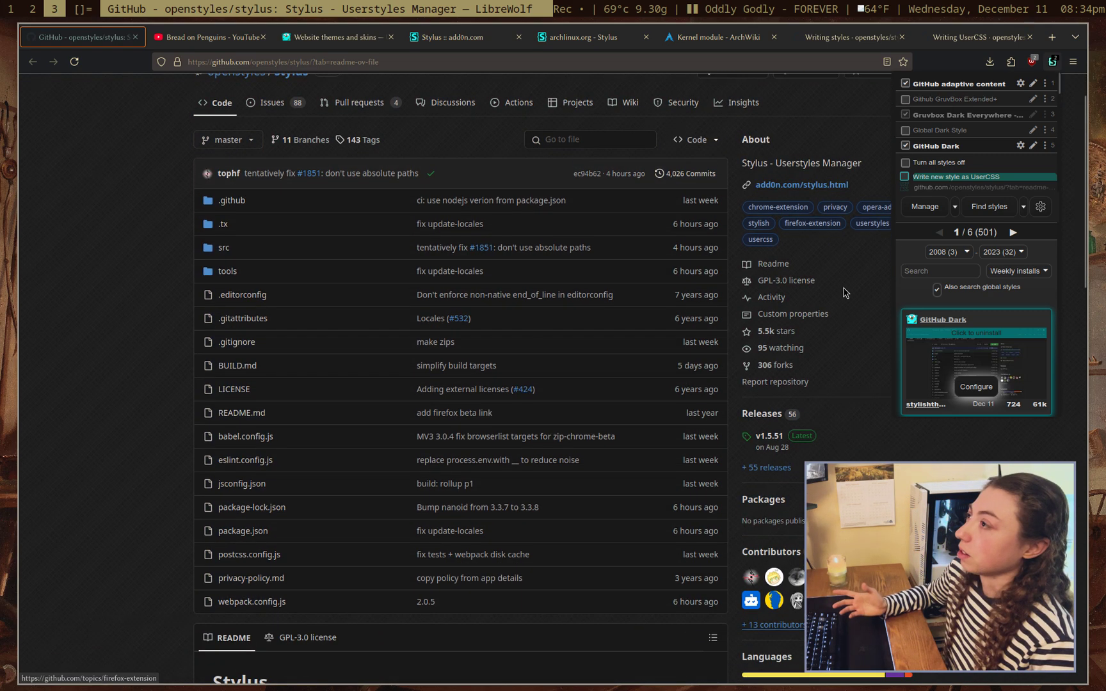
{"action": "scroll", "coordinate": [845, 294], "scroll_direction": "up", "scroll_amount": 1}
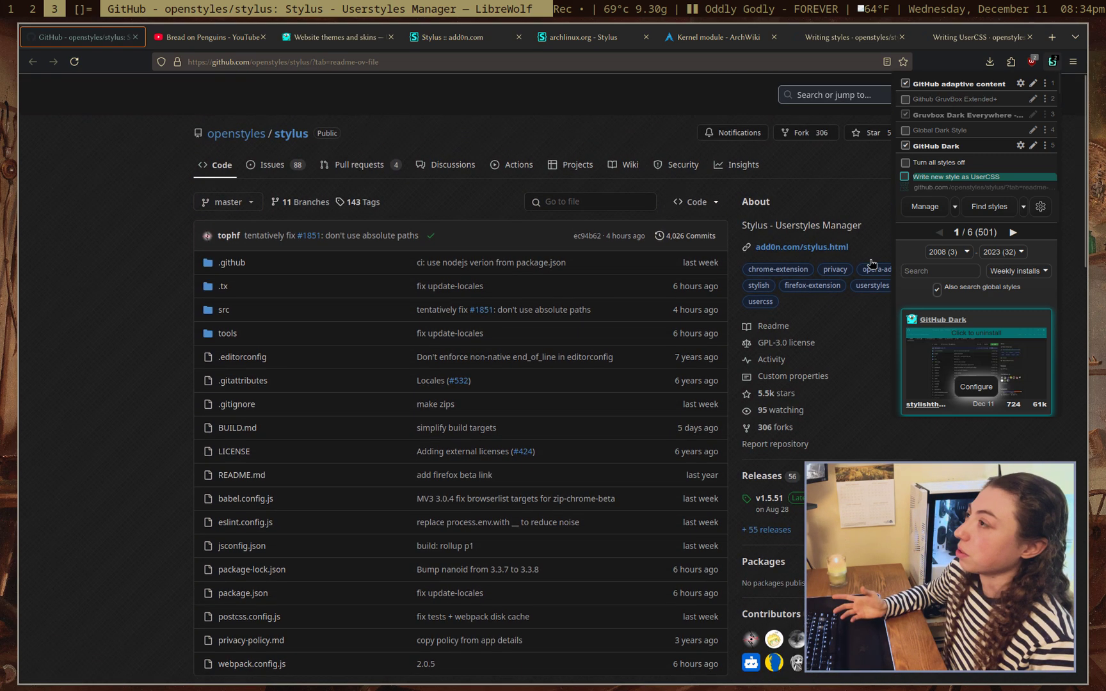
{"action": "left_click", "coordinate": [973, 103]}
{"action": "left_click", "coordinate": [936, 335]}
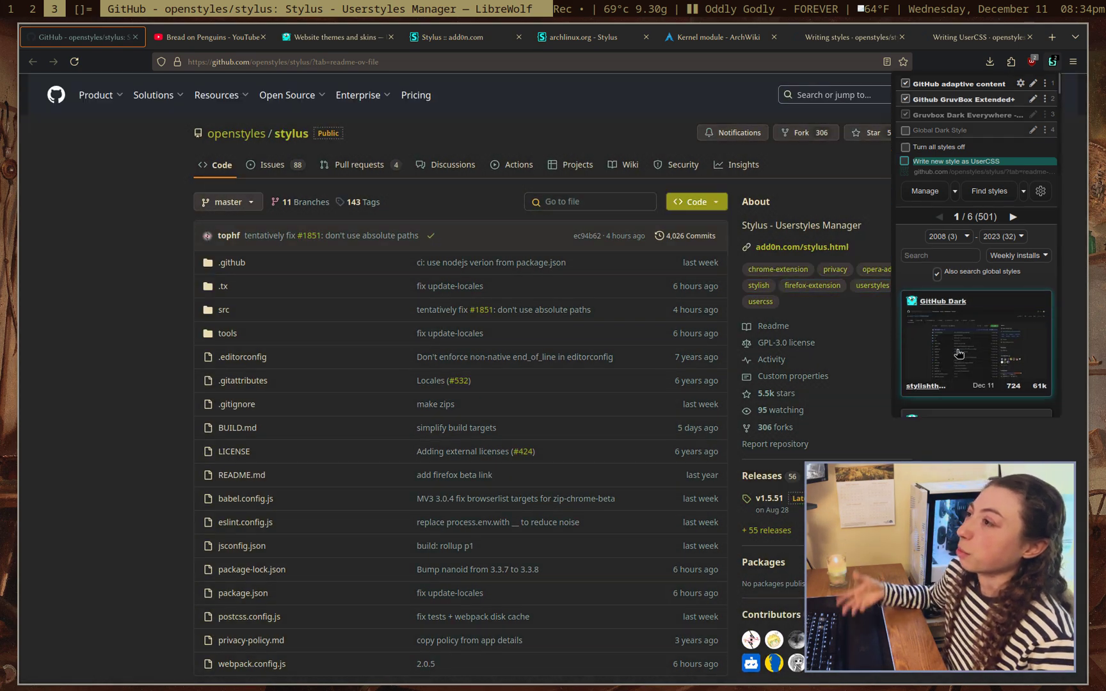
Search styles for 'wide', install then uninstall GitHub Wide, and move to the YouTube tab
{"action": "left_click", "coordinate": [939, 253]}
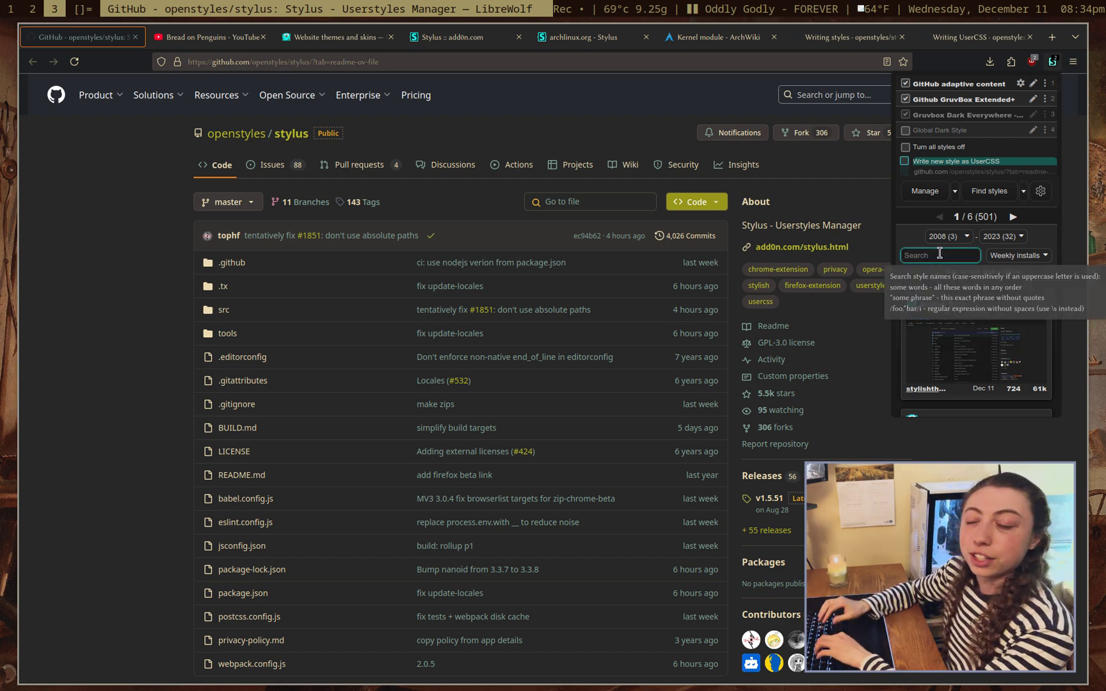
{"action": "type", "text": "wide"}
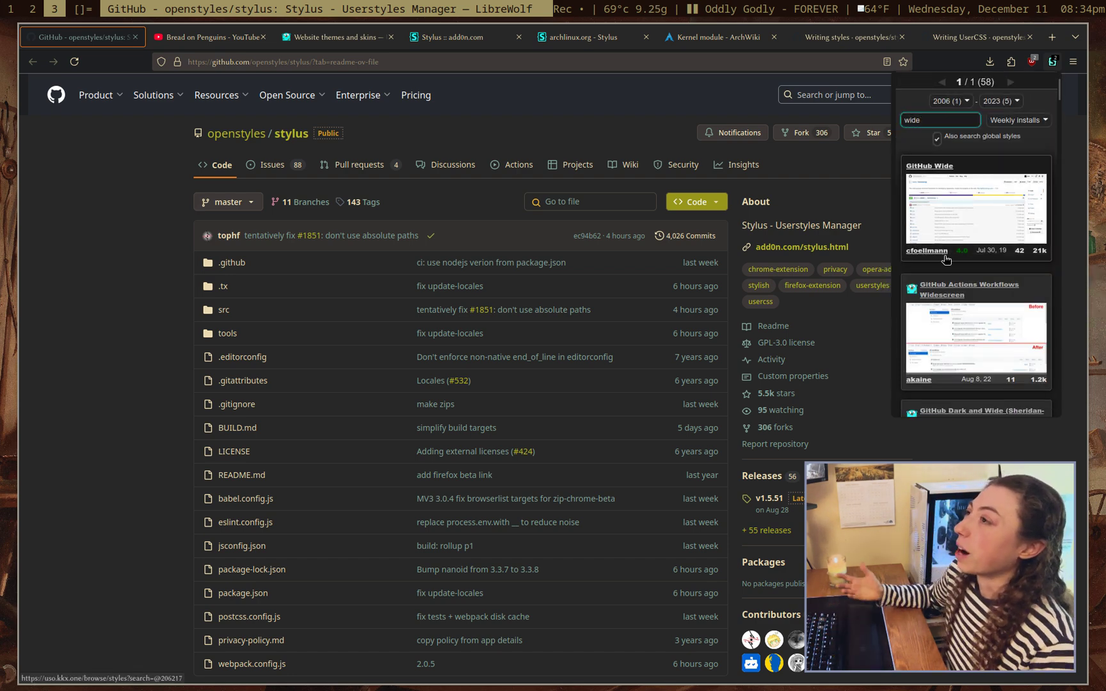
{"action": "left_click", "coordinate": [961, 206]}
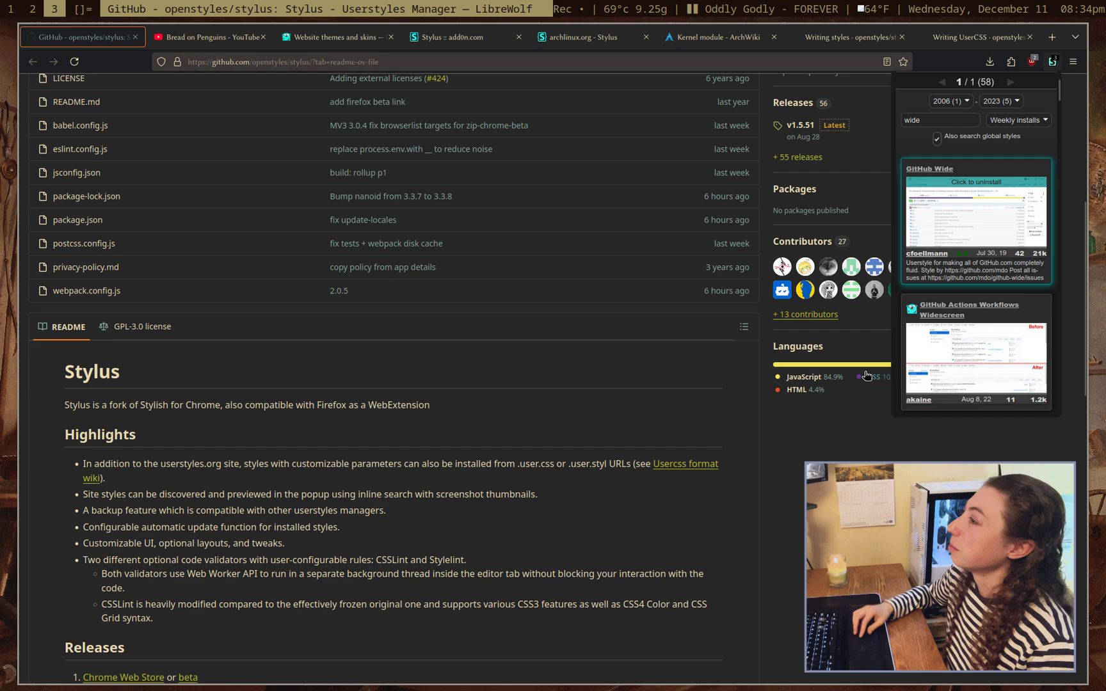
{"action": "scroll", "coordinate": [869, 367], "scroll_direction": "up", "scroll_amount": 5}
{"action": "scroll", "coordinate": [870, 367], "scroll_direction": "up", "scroll_amount": 2}
{"action": "left_click", "coordinate": [976, 211]}
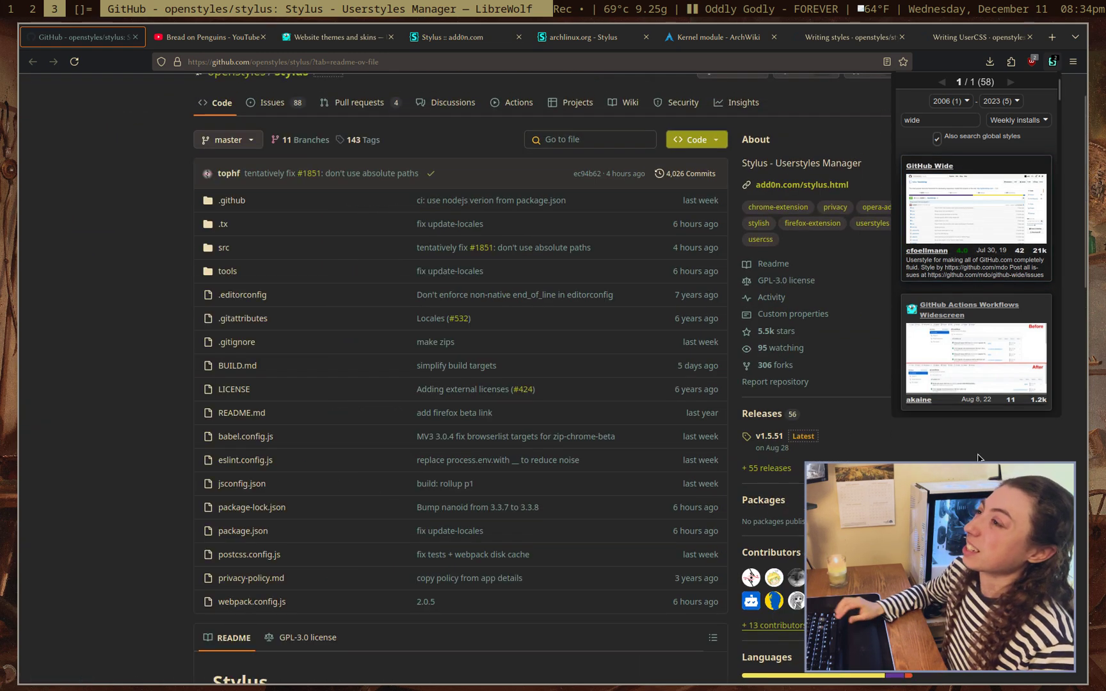
{"action": "key", "text": "Escape"}
{"action": "key", "text": "ctrl+Tab"}
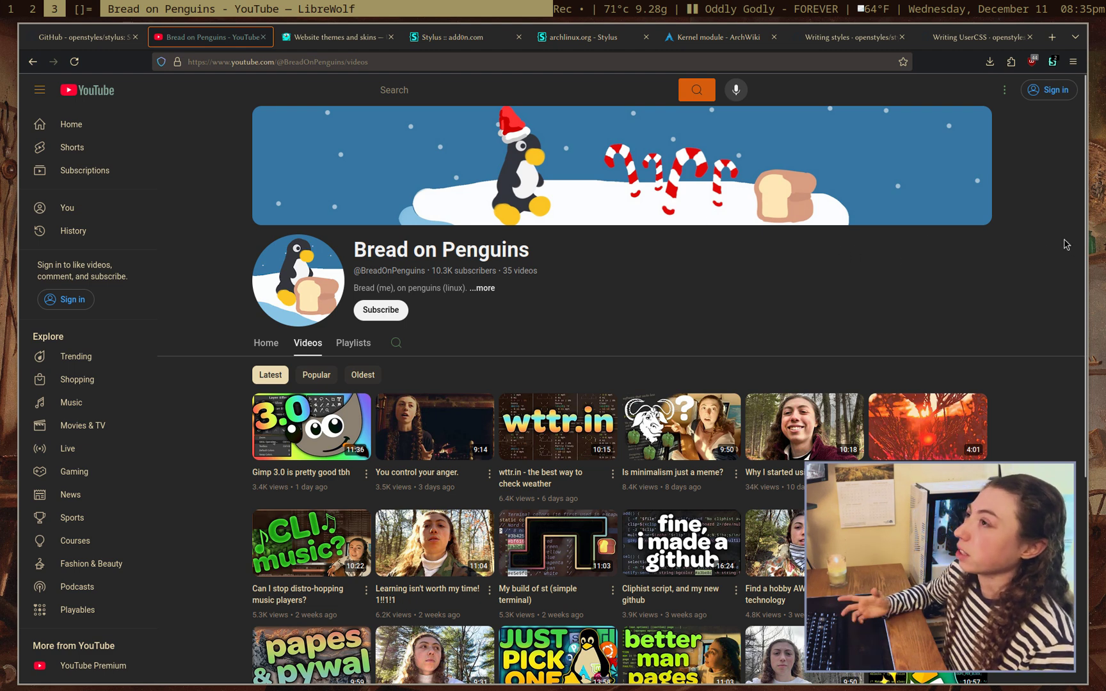
Disable Gruvbox For Youtube and Youtube Small Thumbnails, and enable YouTube: Styled [v2] instead
{"action": "left_click", "coordinate": [1052, 62]}
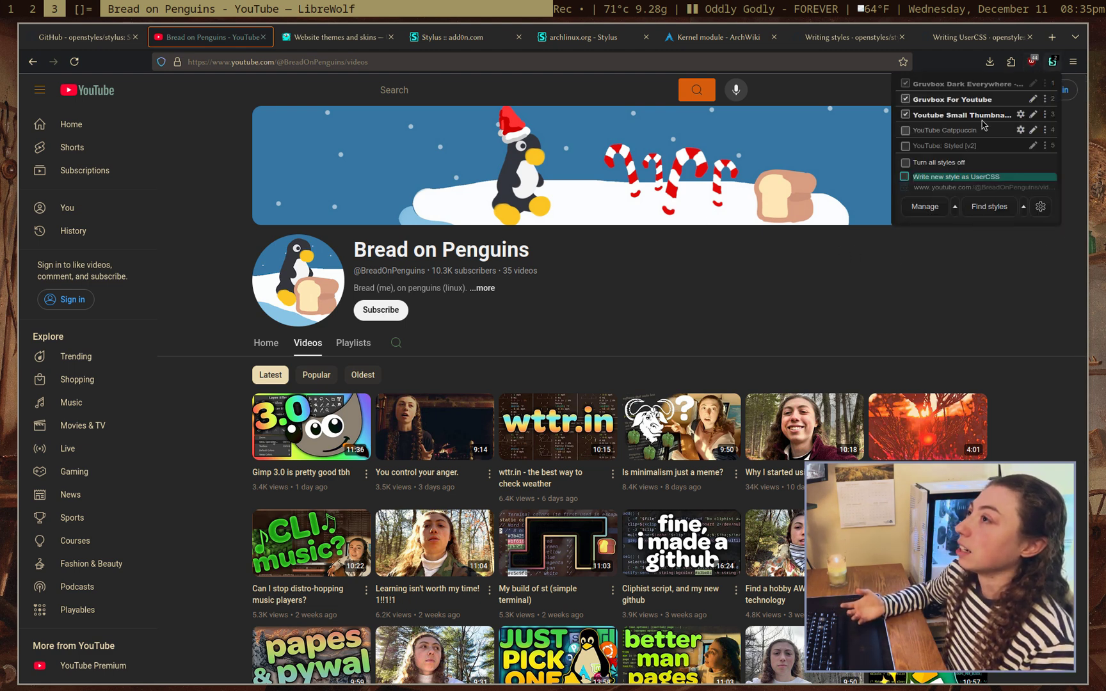
{"action": "left_click", "coordinate": [941, 116]}
{"action": "left_click", "coordinate": [947, 121]}
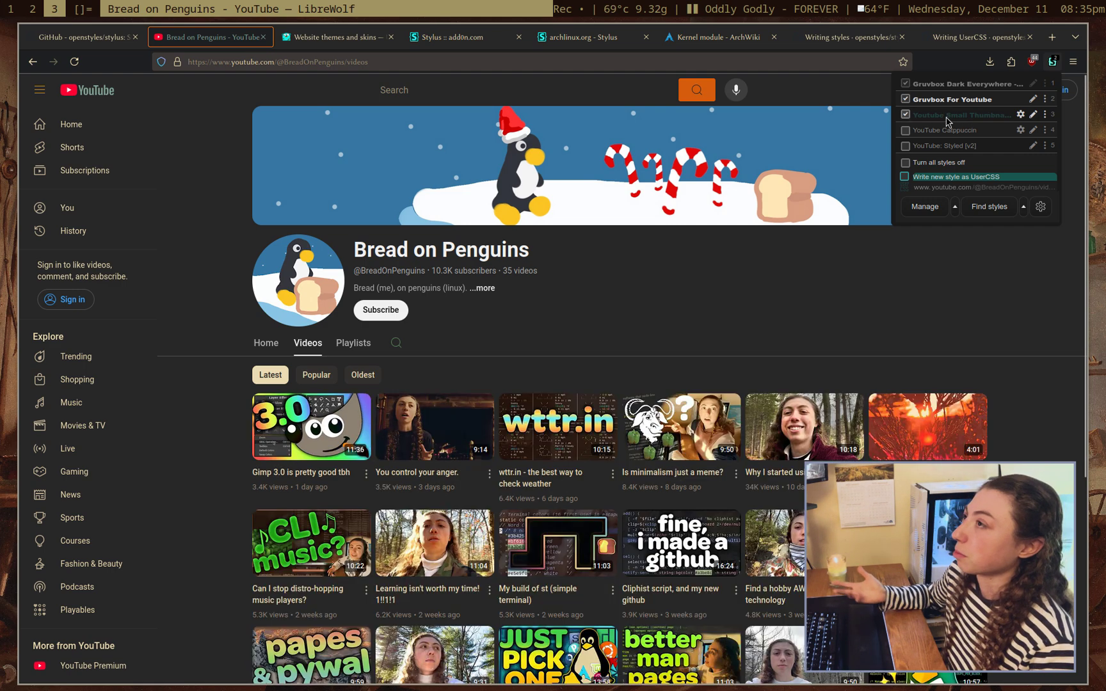
{"action": "left_click", "coordinate": [938, 100]}
{"action": "left_click", "coordinate": [941, 115]}
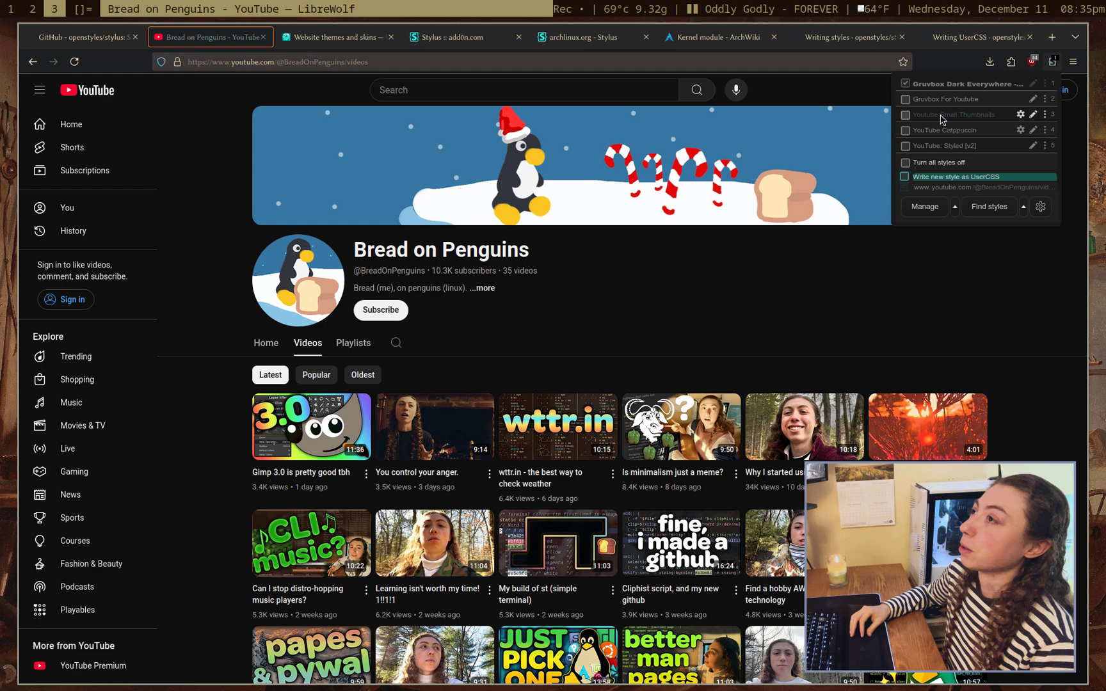
{"action": "left_click", "coordinate": [946, 146]}
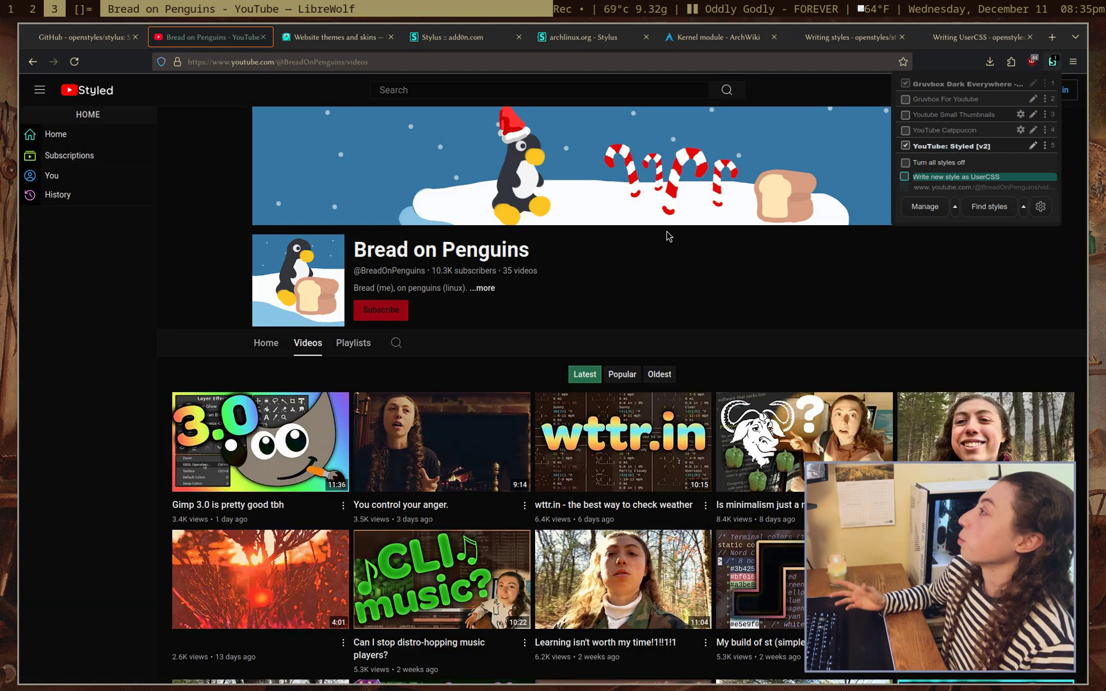
{"action": "left_click", "coordinate": [987, 147]}
{"action": "left_click", "coordinate": [986, 148]}
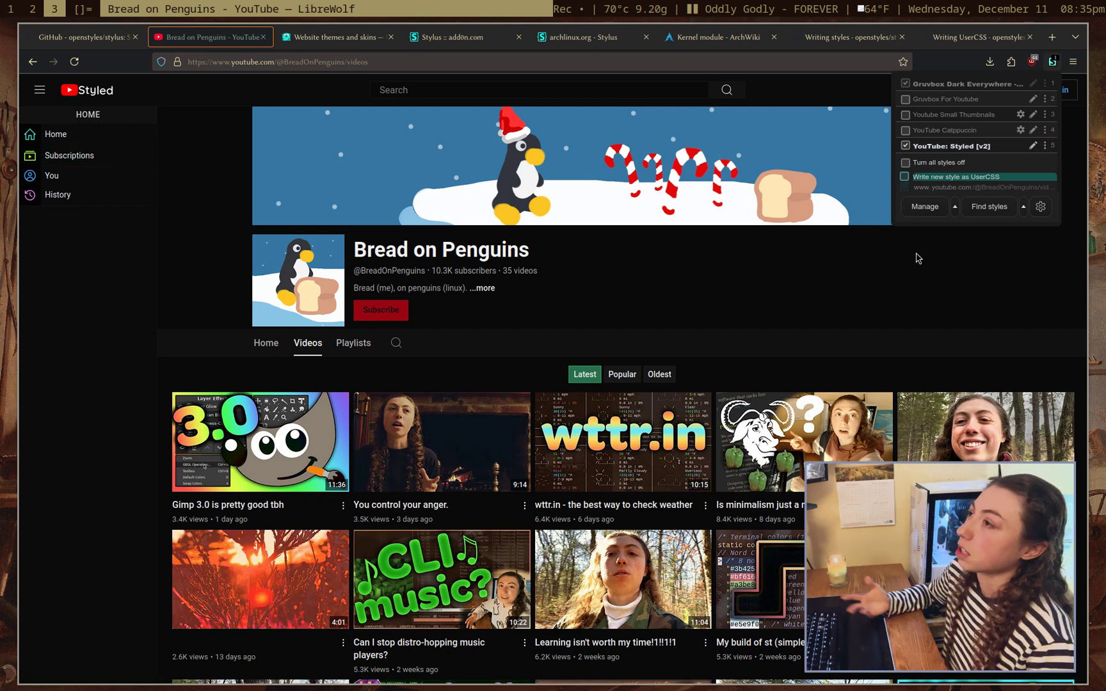
Search the YouTube style finder for 'nord', limited to styles from 2023
{"action": "left_click", "coordinate": [990, 207]}
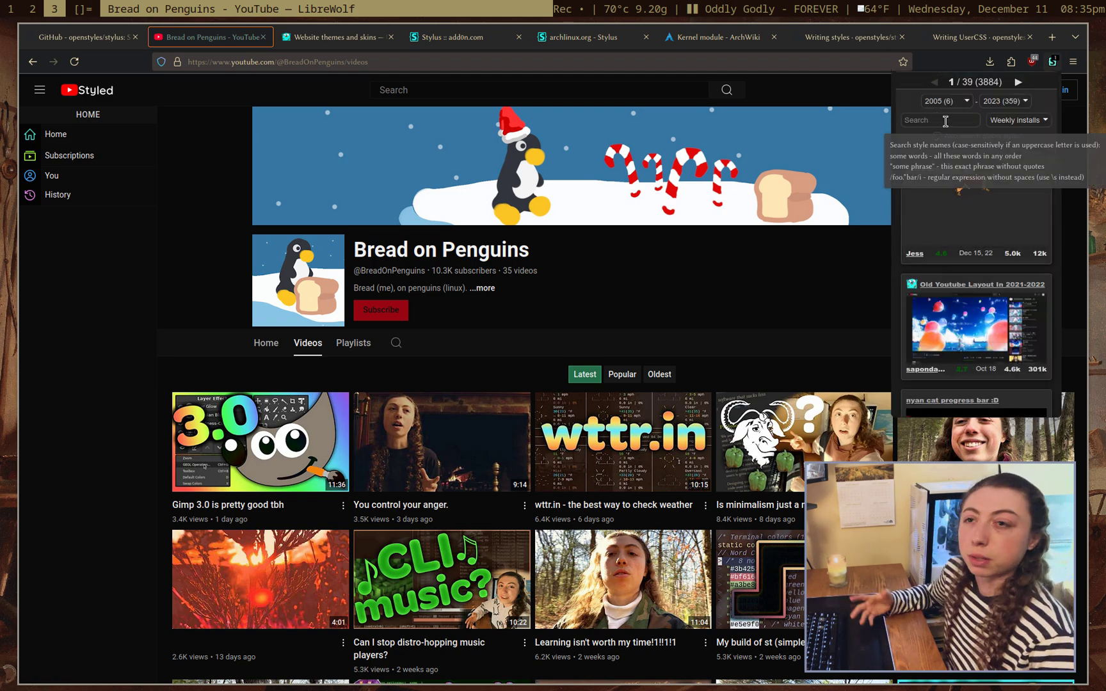
{"action": "left_click", "coordinate": [945, 121]}
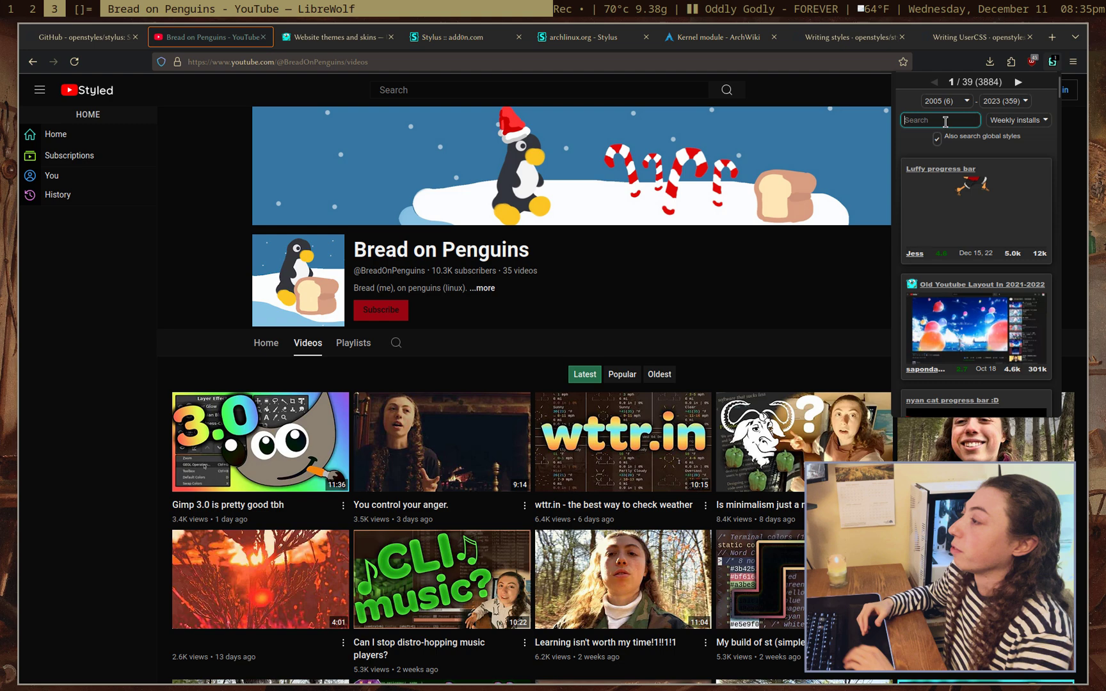
{"action": "type", "text": "nord"}
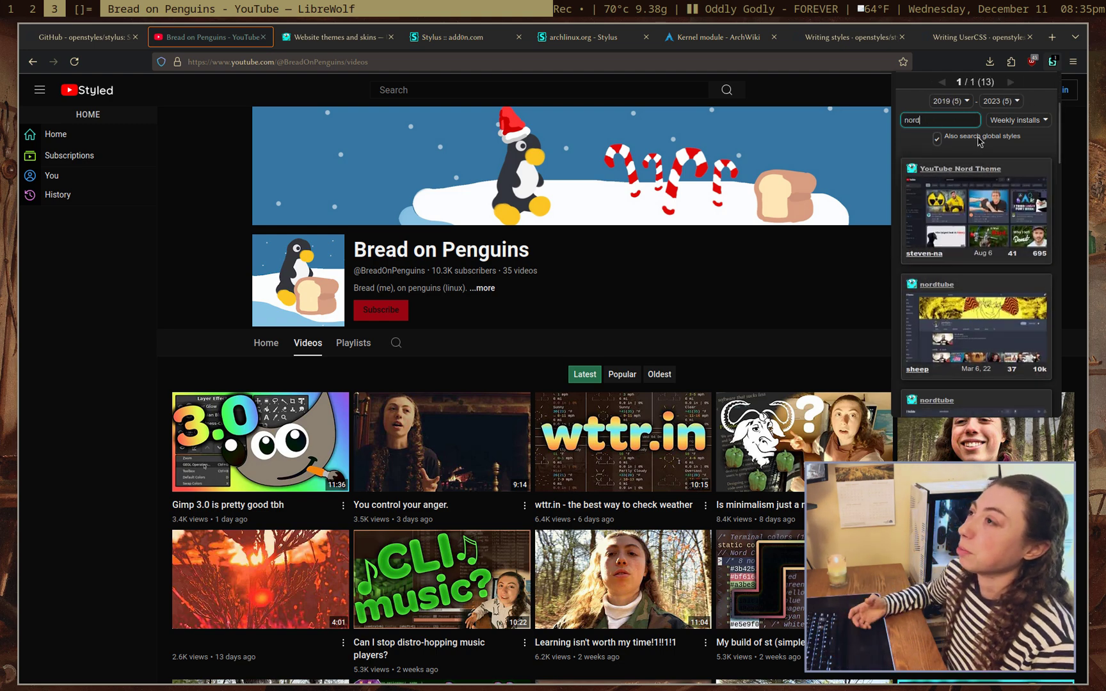
{"action": "scroll", "coordinate": [992, 128], "scroll_direction": "up", "scroll_amount": 2}
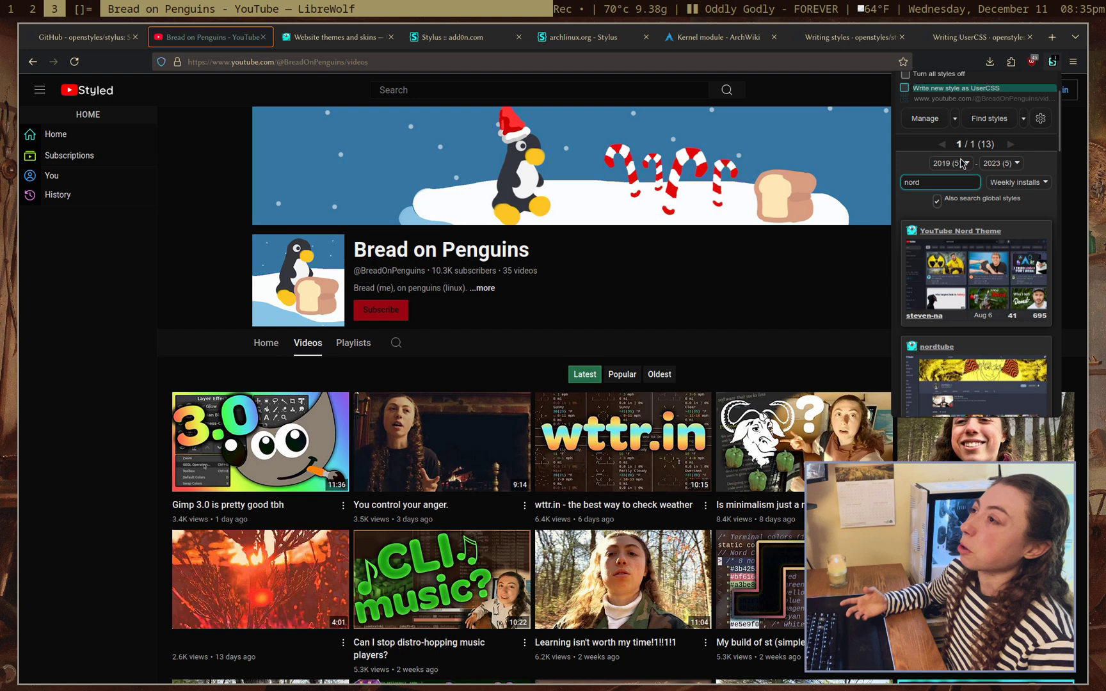
{"action": "left_click", "coordinate": [950, 164]}
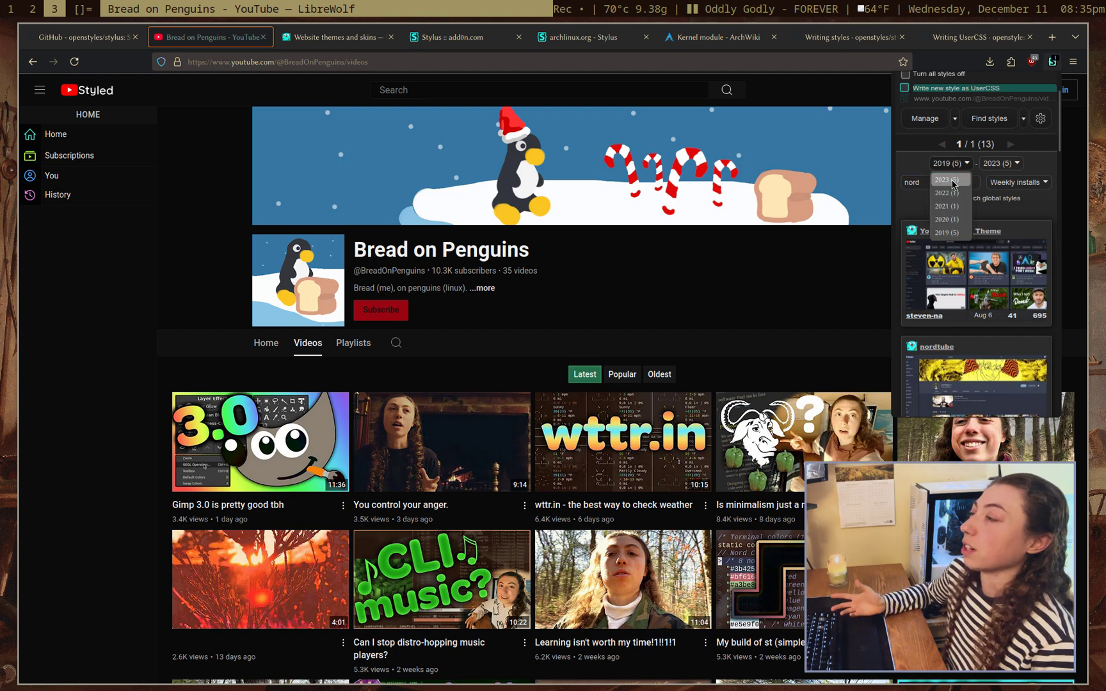
{"action": "left_click", "coordinate": [952, 180]}
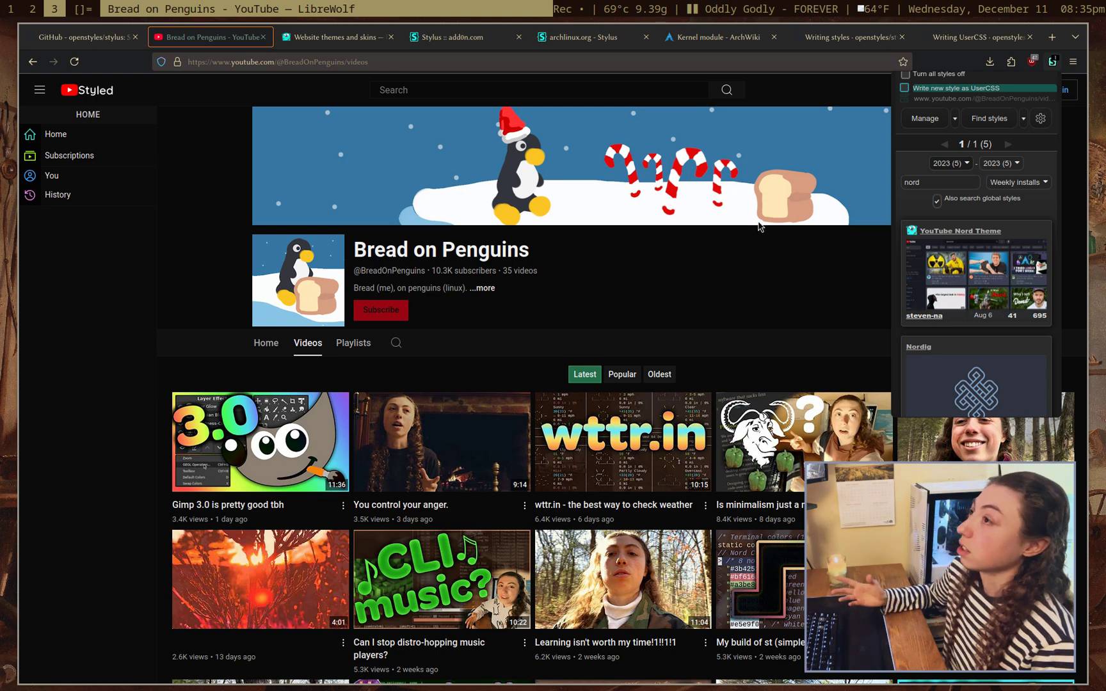
Clear the 'nord' search, keeping the 2023 filter, and browse the YouTube style results
{"action": "left_click", "coordinate": [942, 165]}
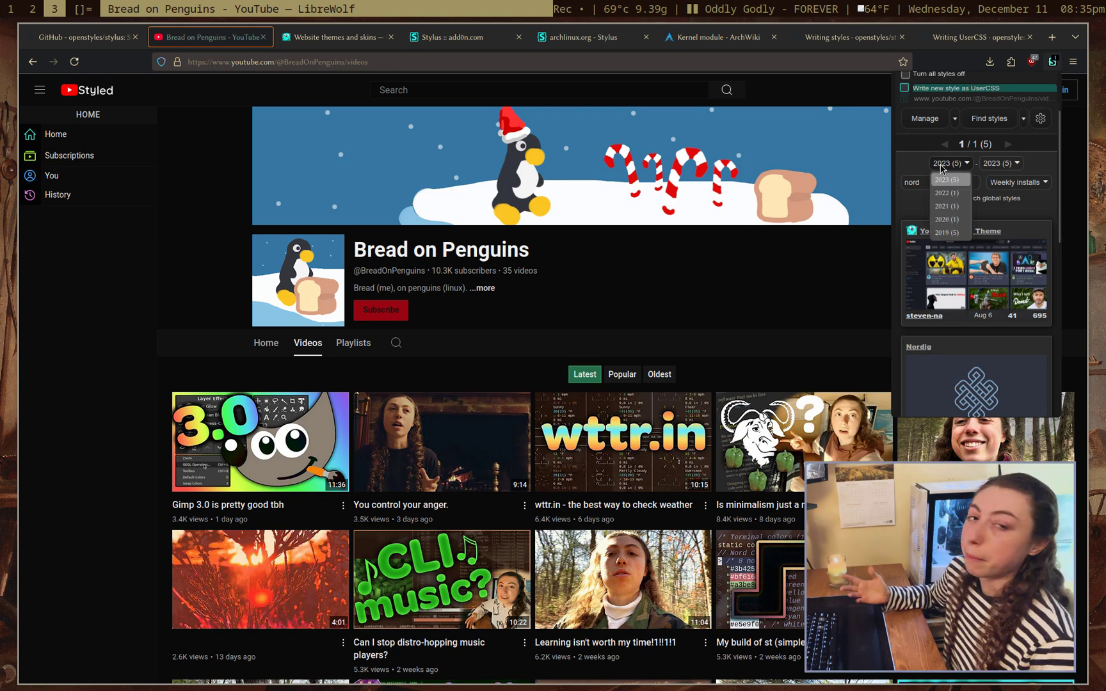
{"action": "left_click", "coordinate": [951, 179]}
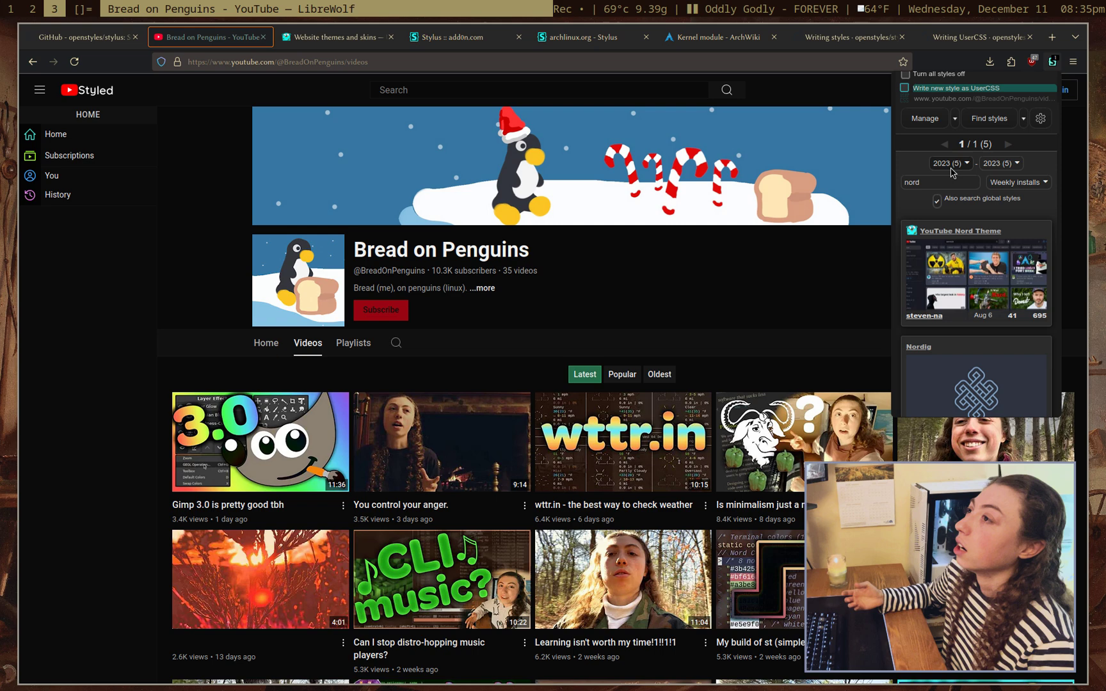
{"action": "left_click", "coordinate": [955, 181]}
{"action": "key", "text": "BackSpace"}
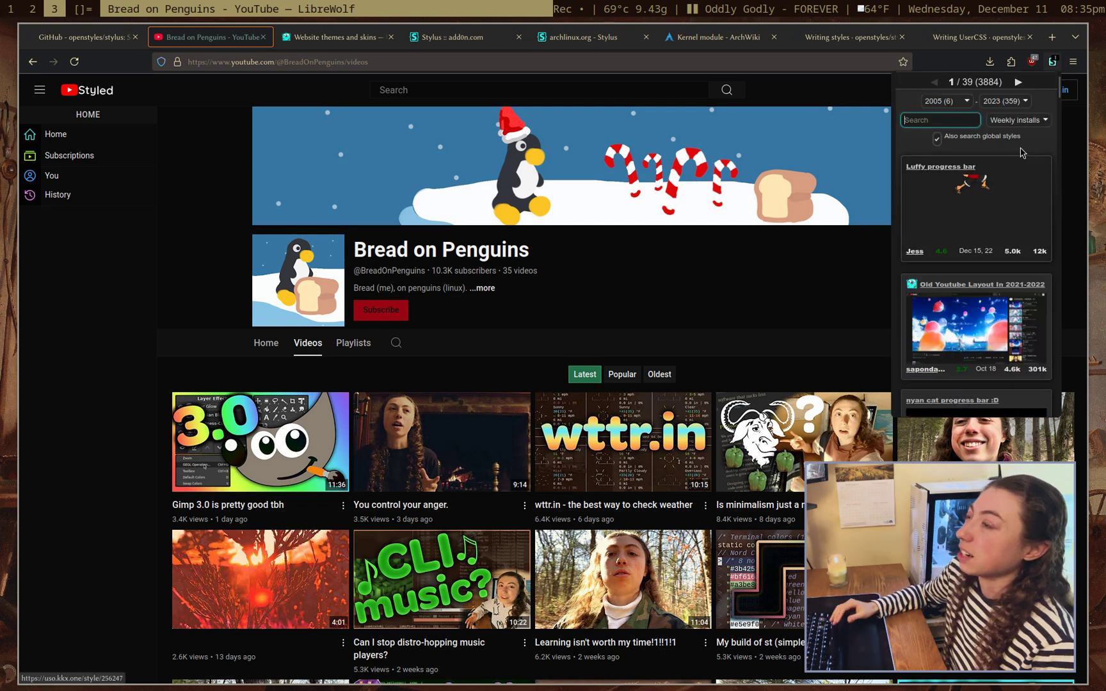
{"action": "scroll", "coordinate": [979, 256], "scroll_direction": "down", "scroll_amount": 5}
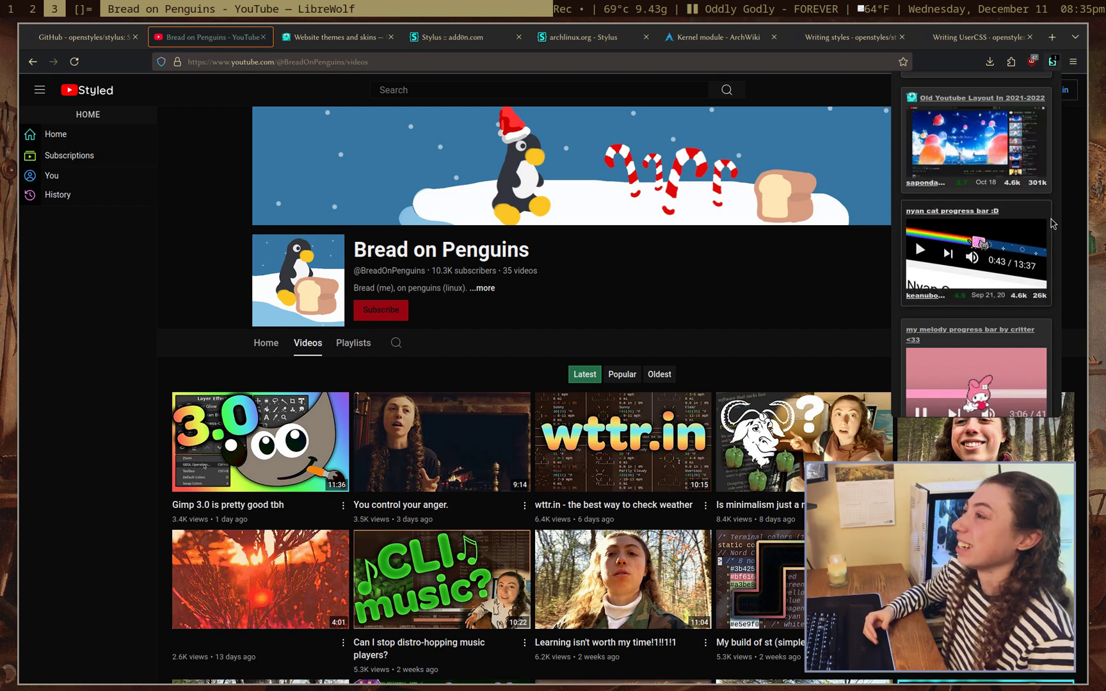
{"action": "scroll", "coordinate": [1050, 218], "scroll_direction": "up", "scroll_amount": 5}
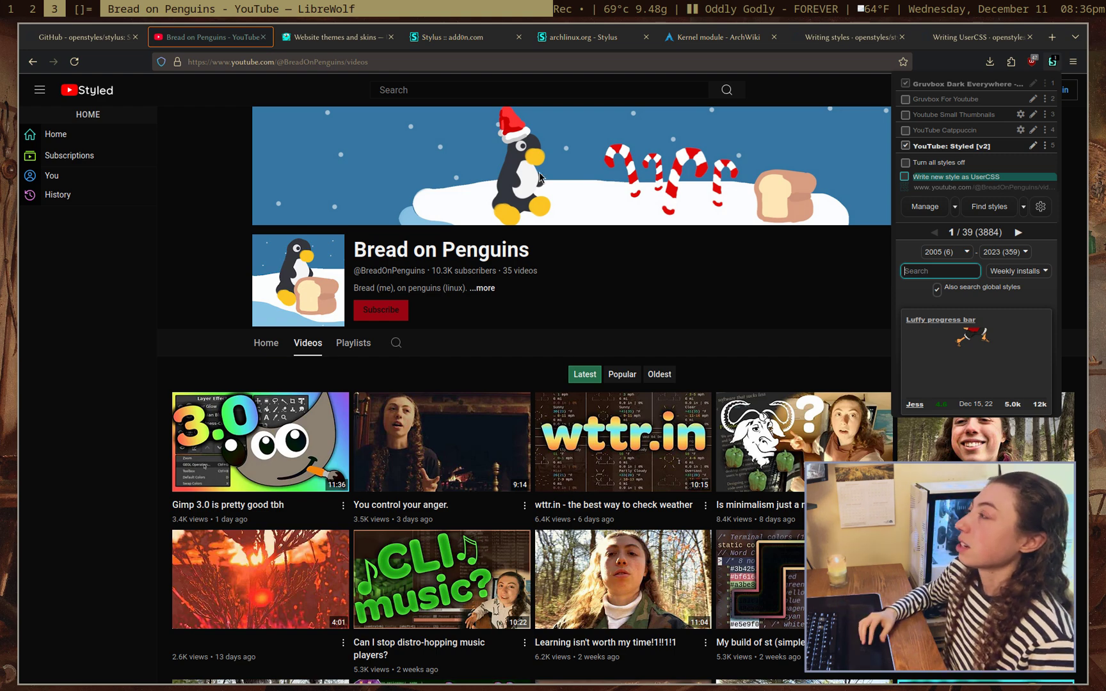
View the add0n.com Stylus page and its Stylus popup listing Gruvbox Dark Everywhere
{"action": "left_click", "coordinate": [448, 37]}
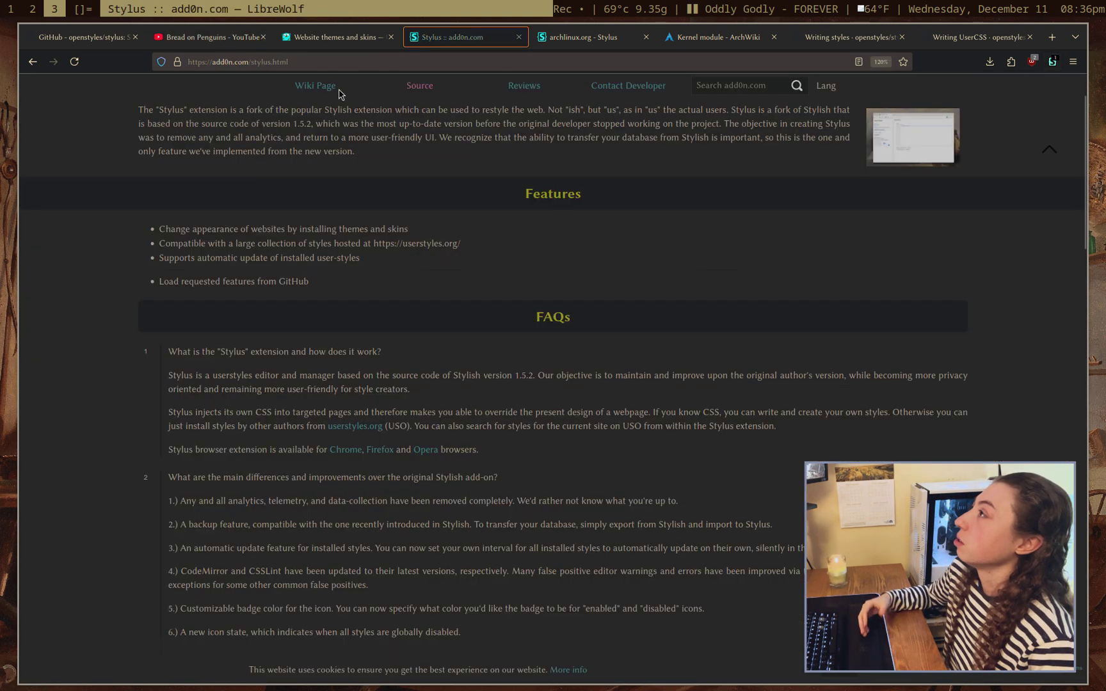
{"action": "scroll", "coordinate": [644, 295], "scroll_direction": "down", "scroll_amount": 2}
{"action": "scroll", "coordinate": [665, 333], "scroll_direction": "up", "scroll_amount": 4}
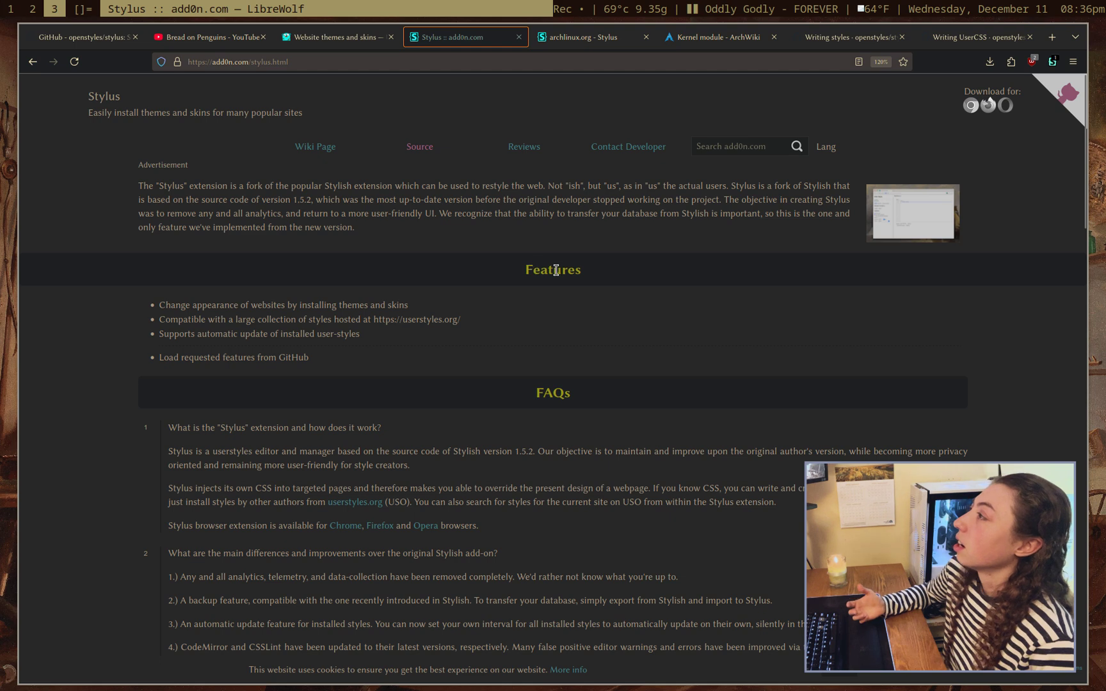
{"action": "left_click", "coordinate": [1052, 62]}
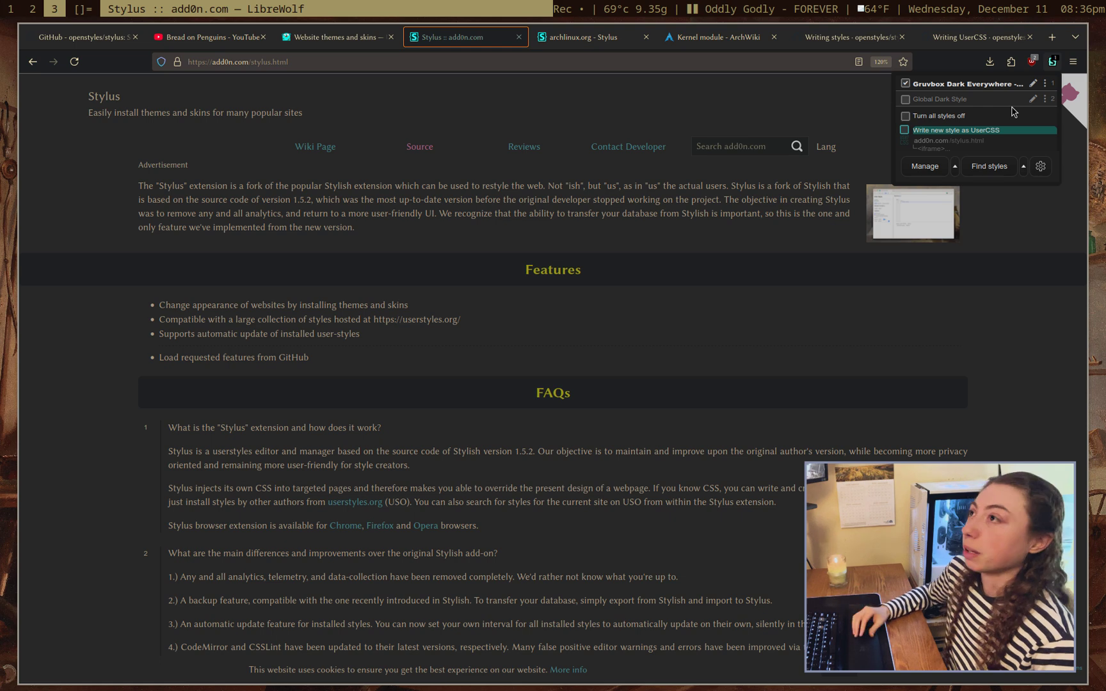
On YouTube, disable YouTube: Styled [v2] and keep Gruvbox Dark Everywhere excluded from the domain
{"action": "key", "text": "alt+2"}
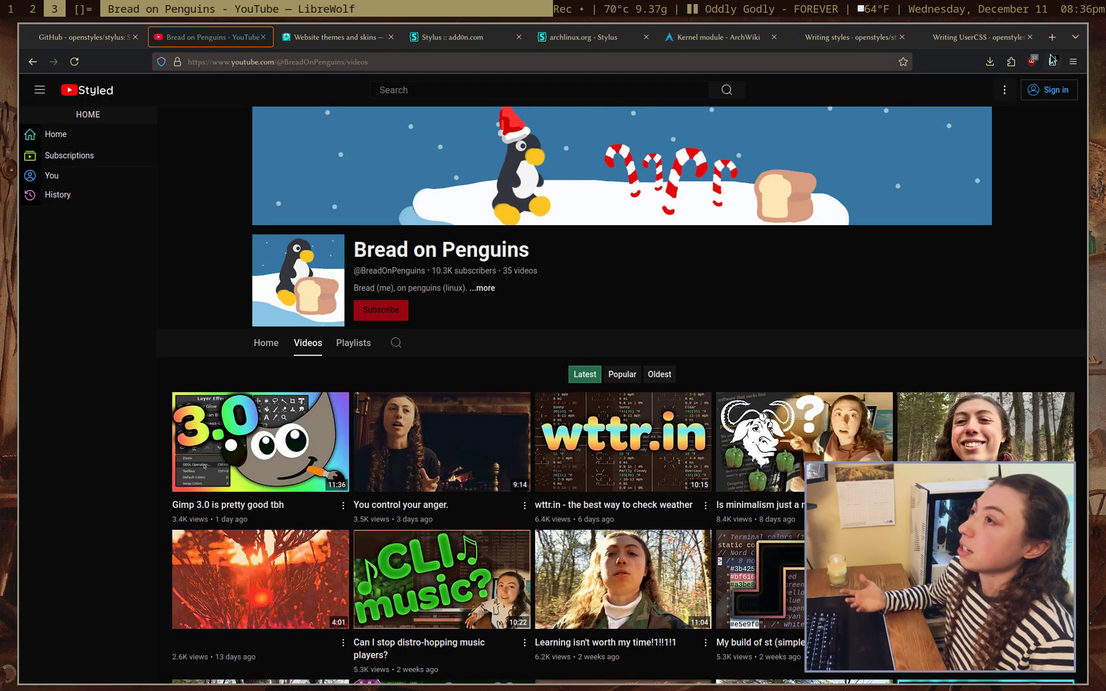
{"action": "left_click", "coordinate": [1052, 61]}
{"action": "left_click", "coordinate": [960, 99]}
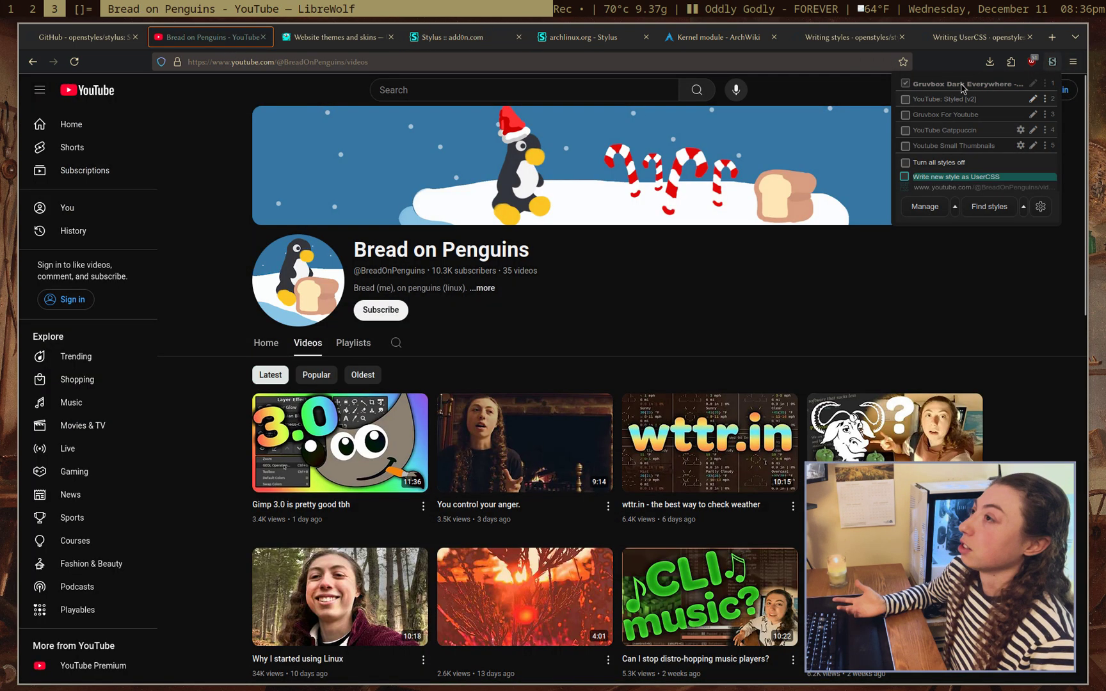
{"action": "left_click", "coordinate": [1043, 84]}
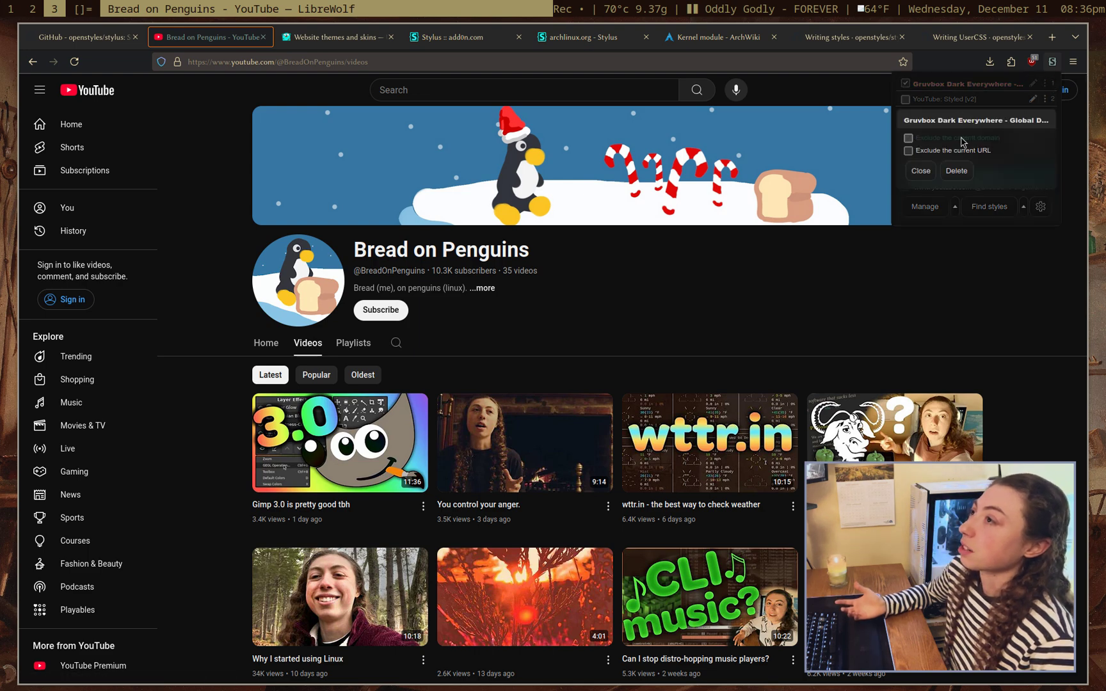
{"action": "left_click", "coordinate": [962, 139]}
{"action": "left_click", "coordinate": [960, 138]}
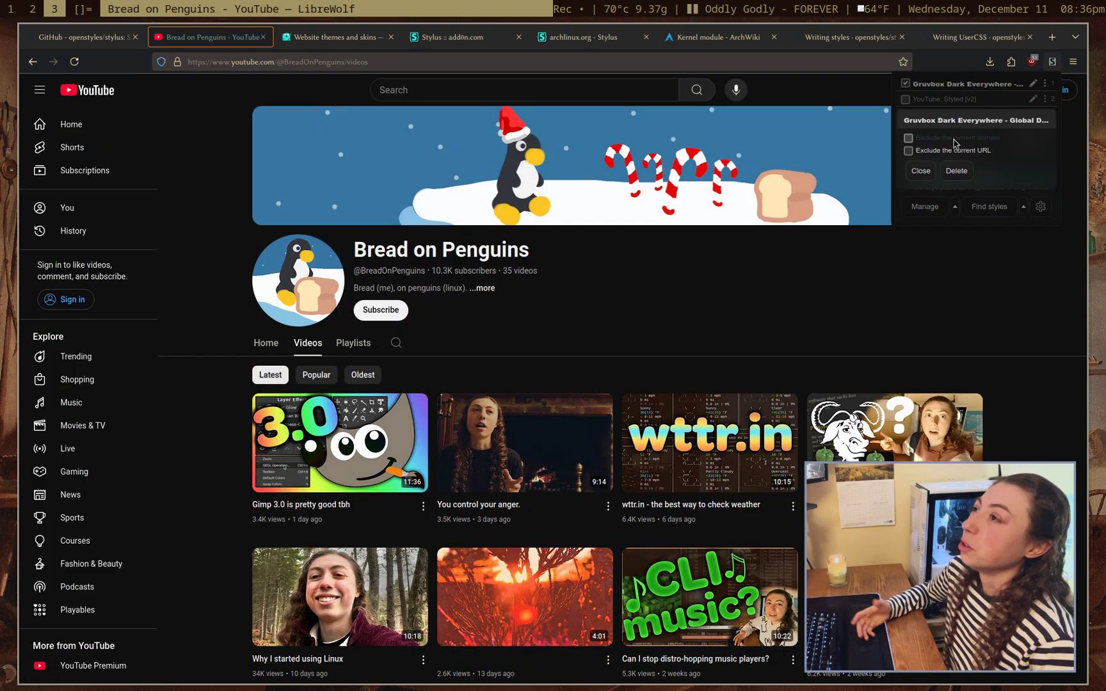
{"action": "left_click", "coordinate": [920, 171]}
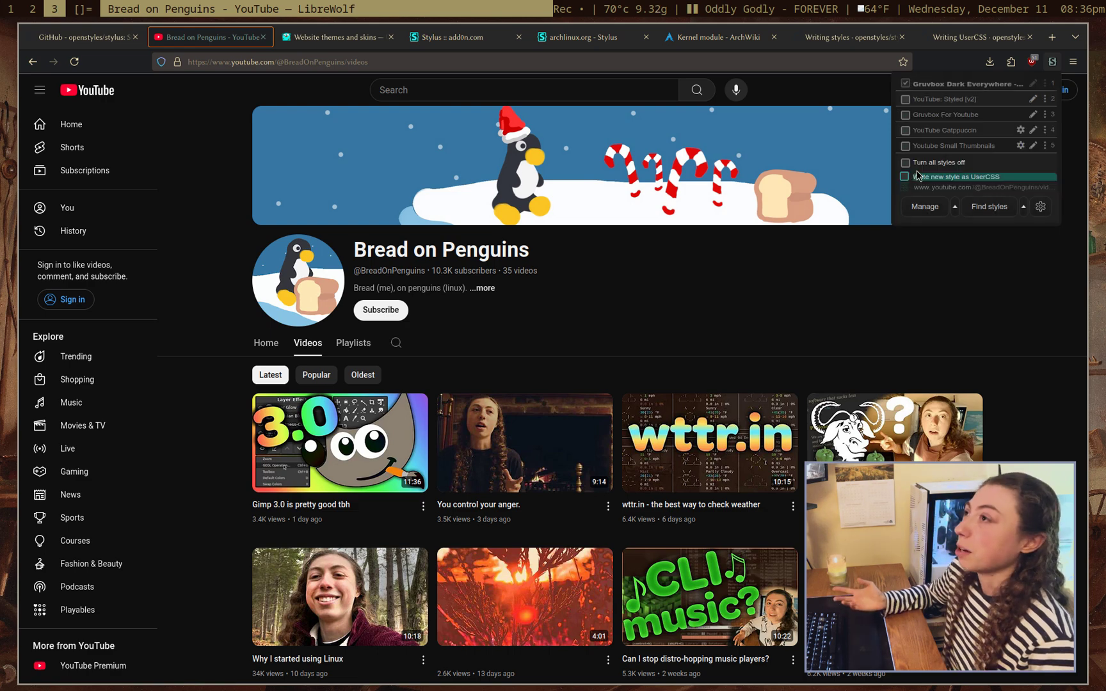
Return to the add0n.com Stylus page and show its Stylus popup
{"action": "left_click", "coordinate": [502, 40]}
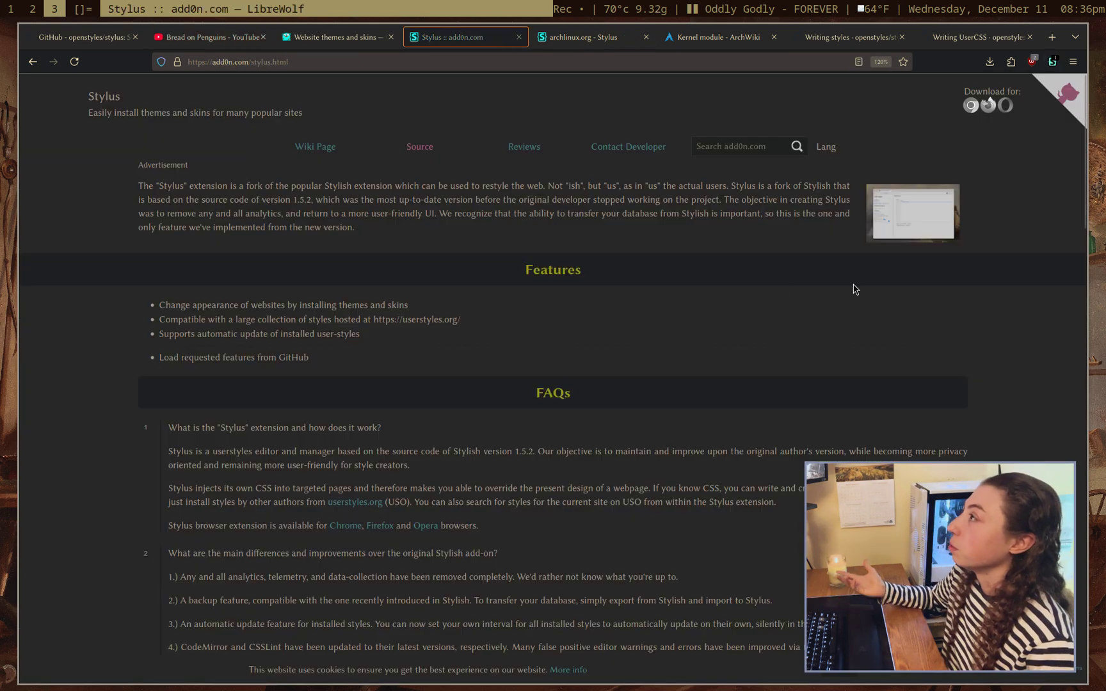
{"action": "scroll", "coordinate": [867, 291], "scroll_direction": "down", "scroll_amount": 2}
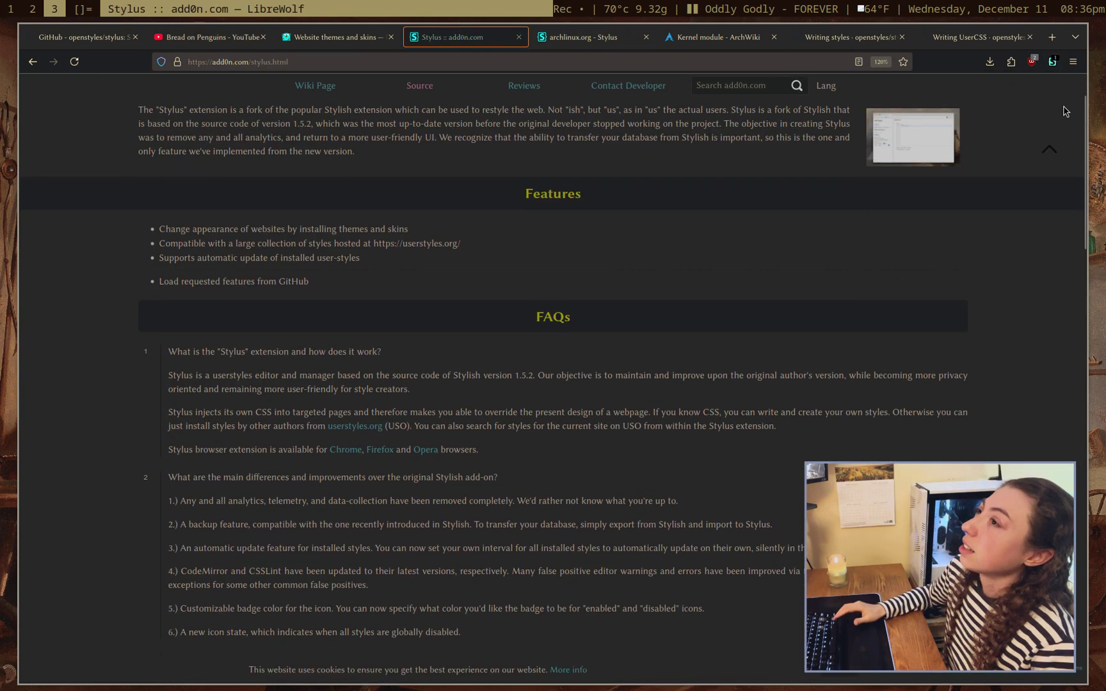
{"action": "left_click", "coordinate": [1051, 62]}
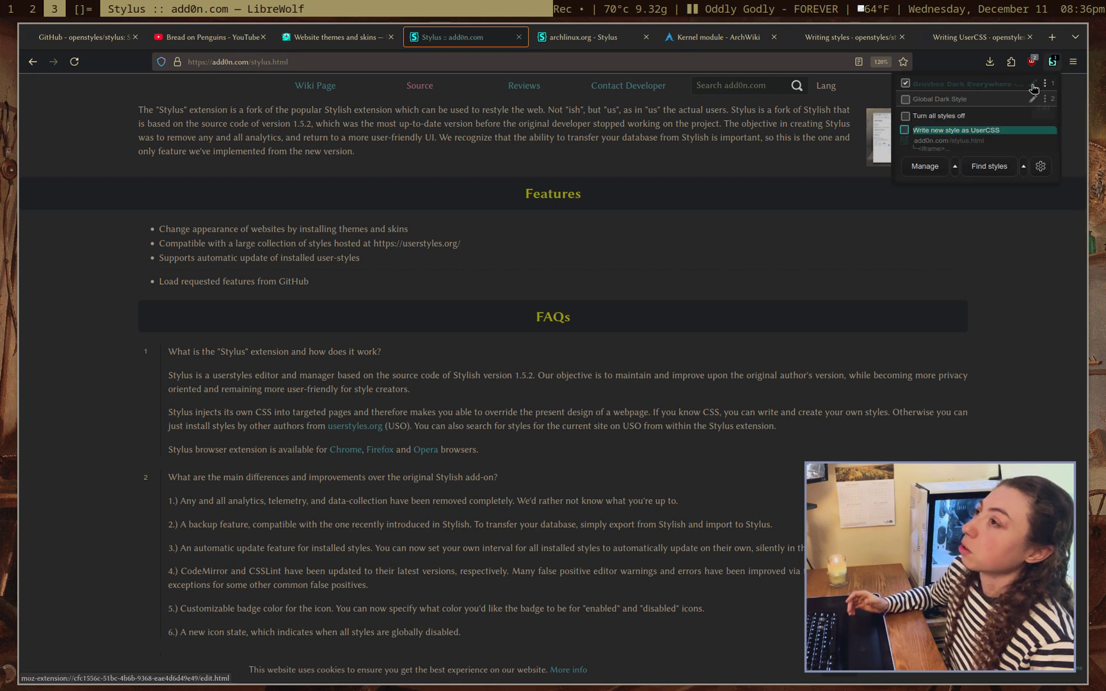
Open Gruvbox Dark Everywhere in the Stylus editor and look over its code around lines 18 and 33
{"action": "left_click", "coordinate": [1034, 88]}
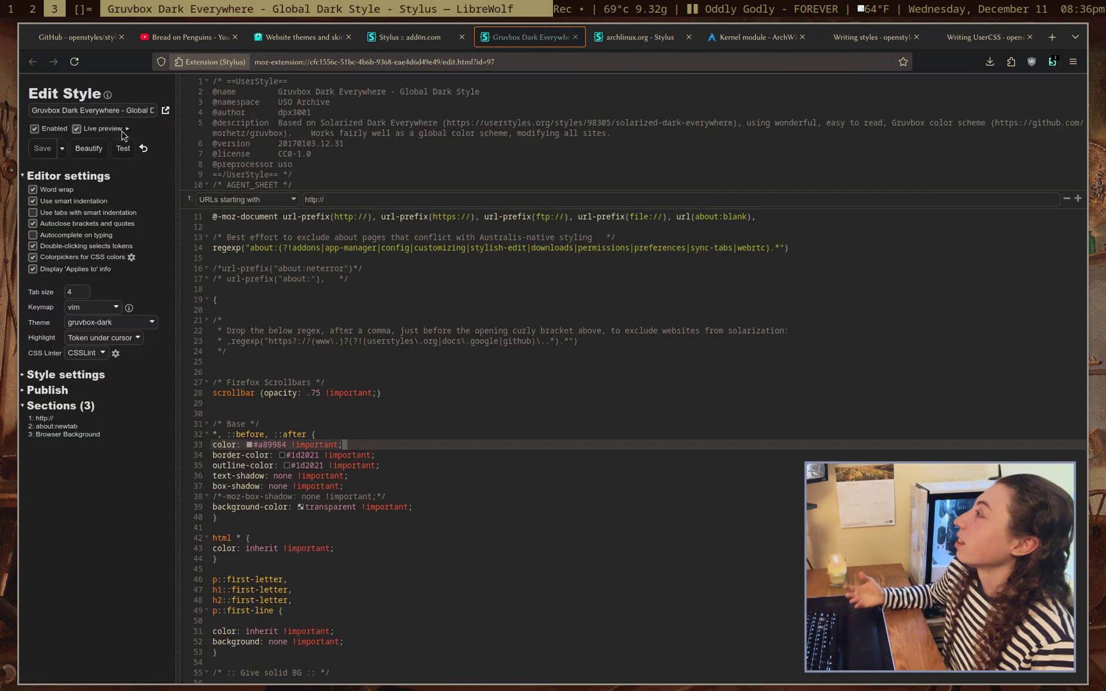
{"action": "left_click", "coordinate": [408, 292]}
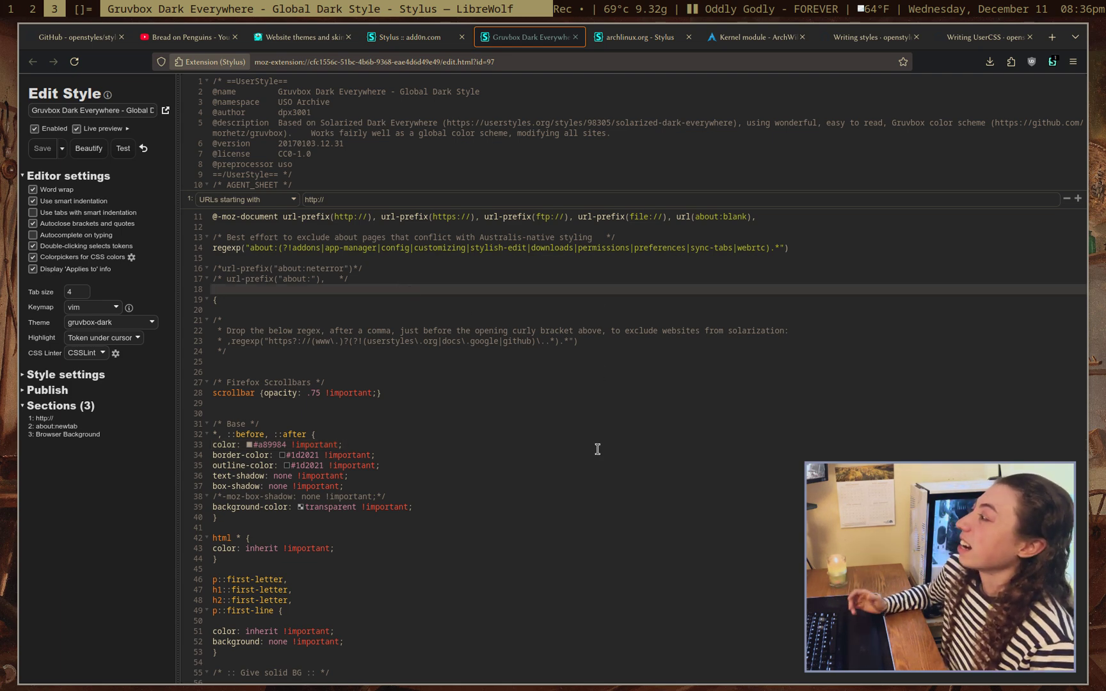
{"action": "left_click", "coordinate": [387, 445]}
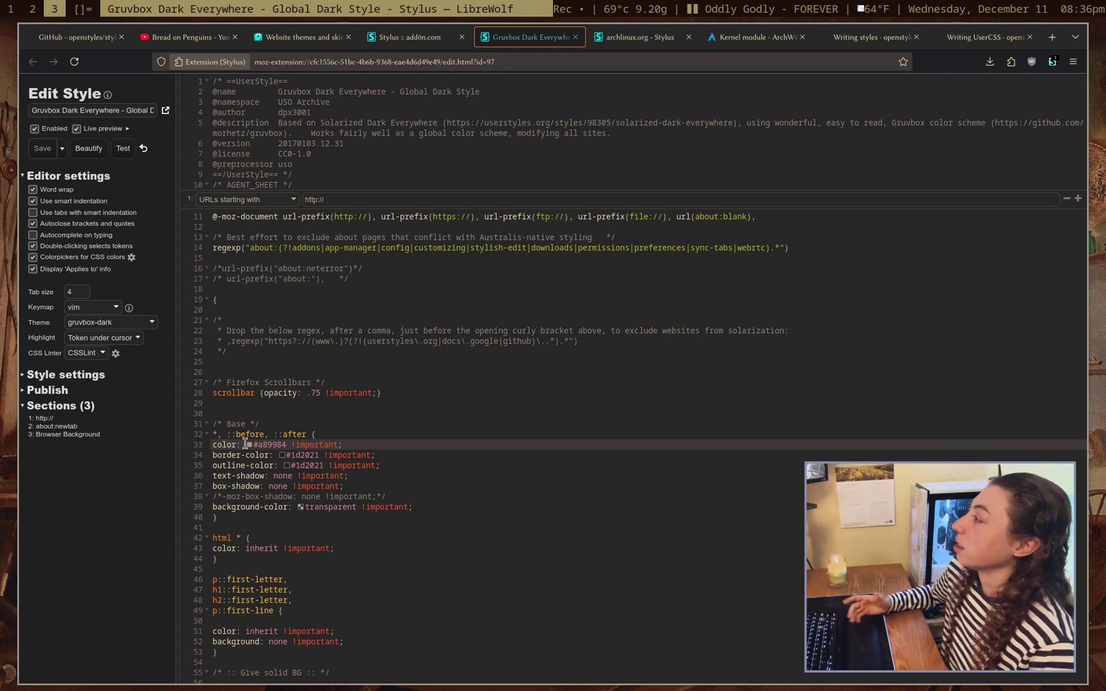
{"action": "scroll", "coordinate": [387, 456], "scroll_direction": "down", "scroll_amount": 4}
{"action": "scroll", "coordinate": [387, 456], "scroll_direction": "up", "scroll_amount": 4}
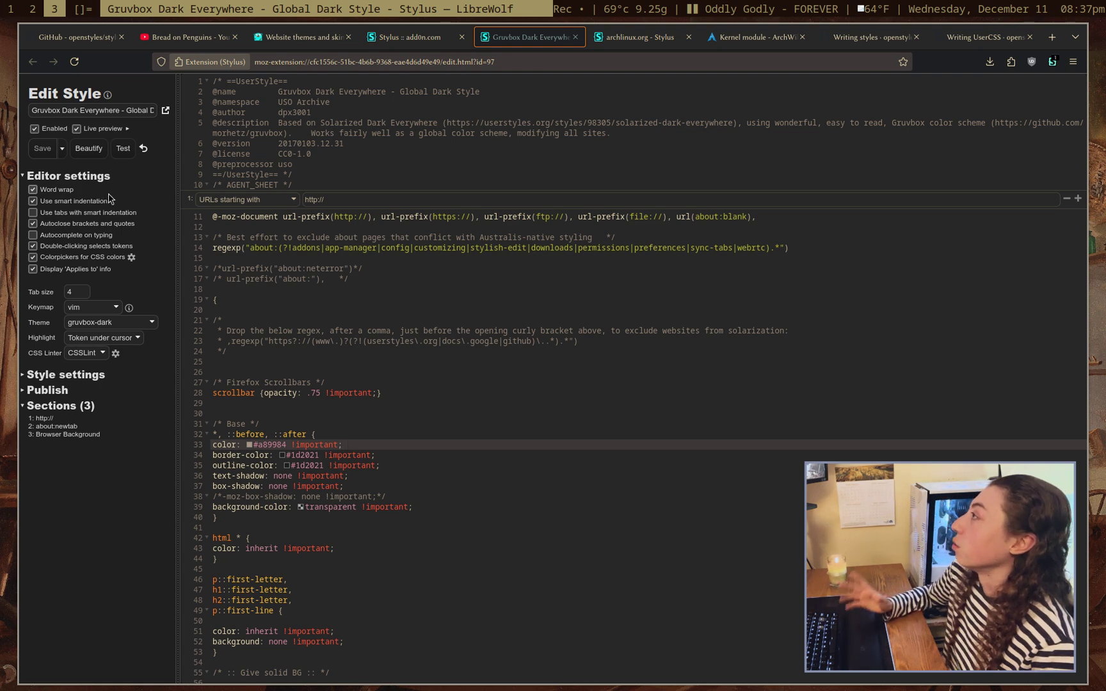
{"action": "left_click", "coordinate": [112, 308]}
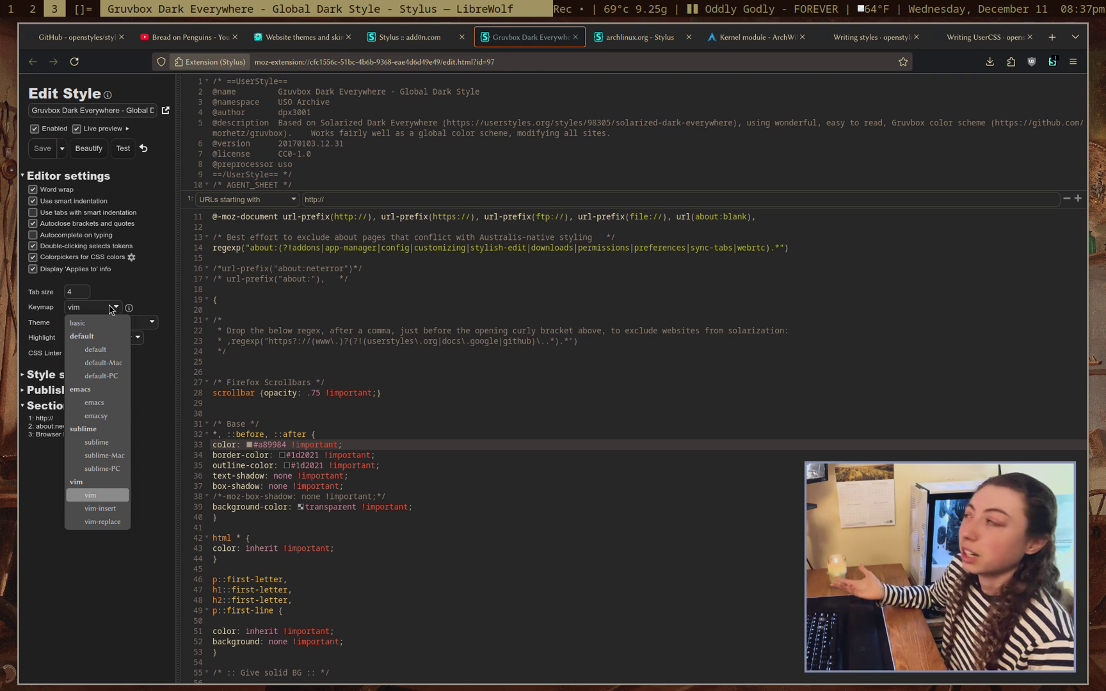
{"action": "left_click", "coordinate": [97, 309]}
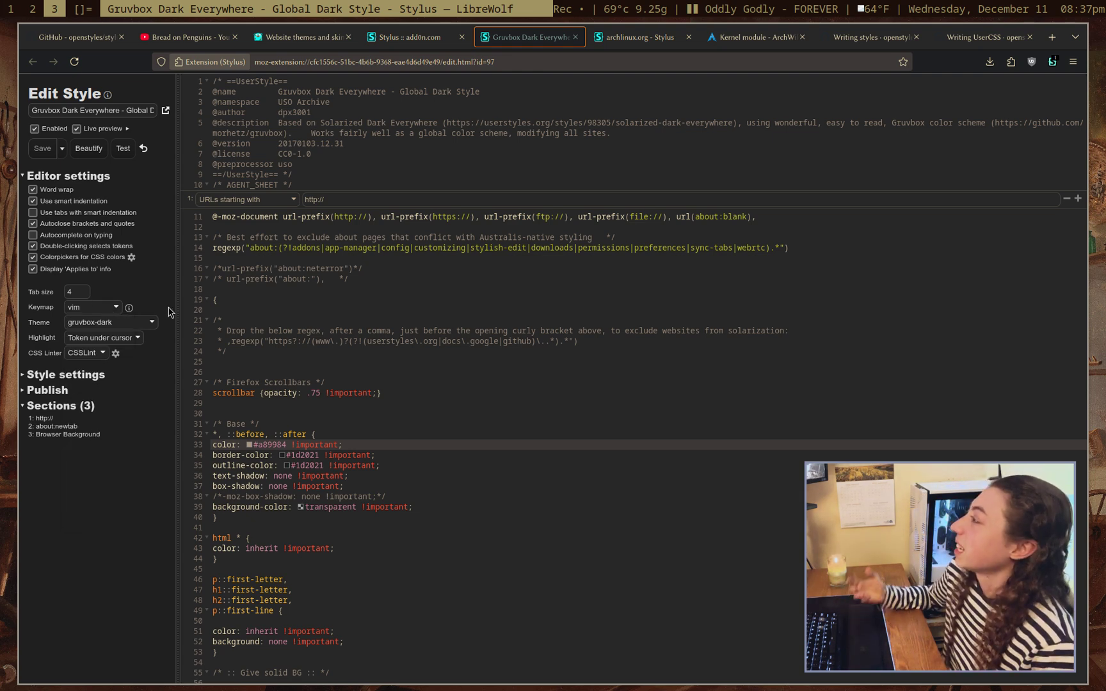
{"action": "left_click", "coordinate": [149, 324]}
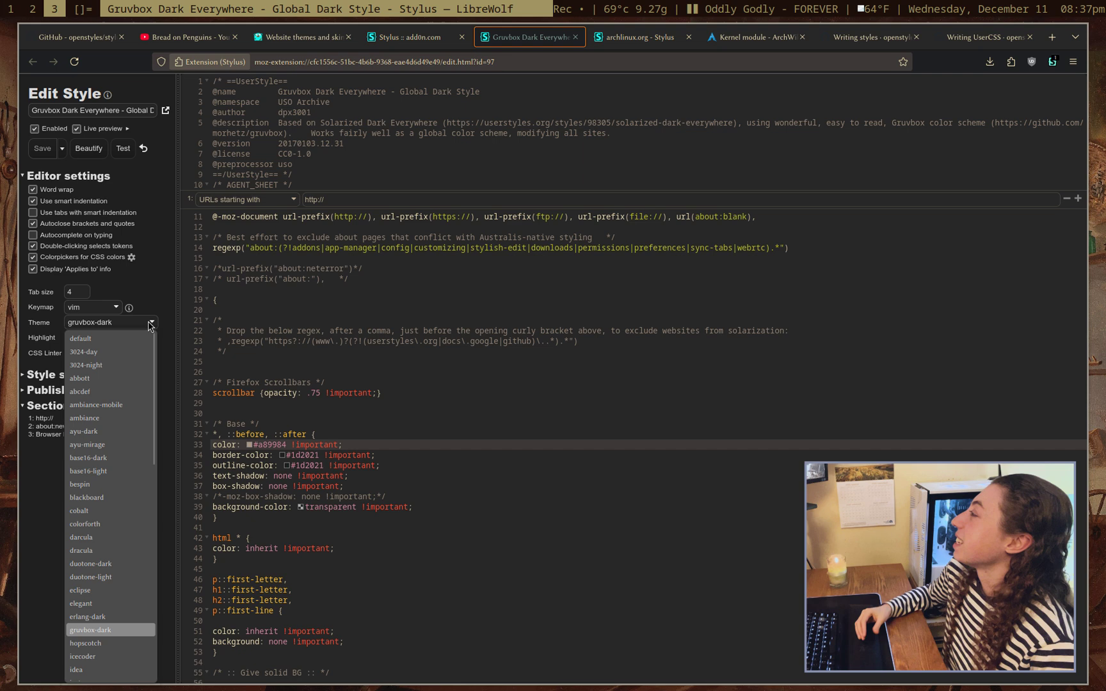
{"action": "left_click", "coordinate": [125, 375]}
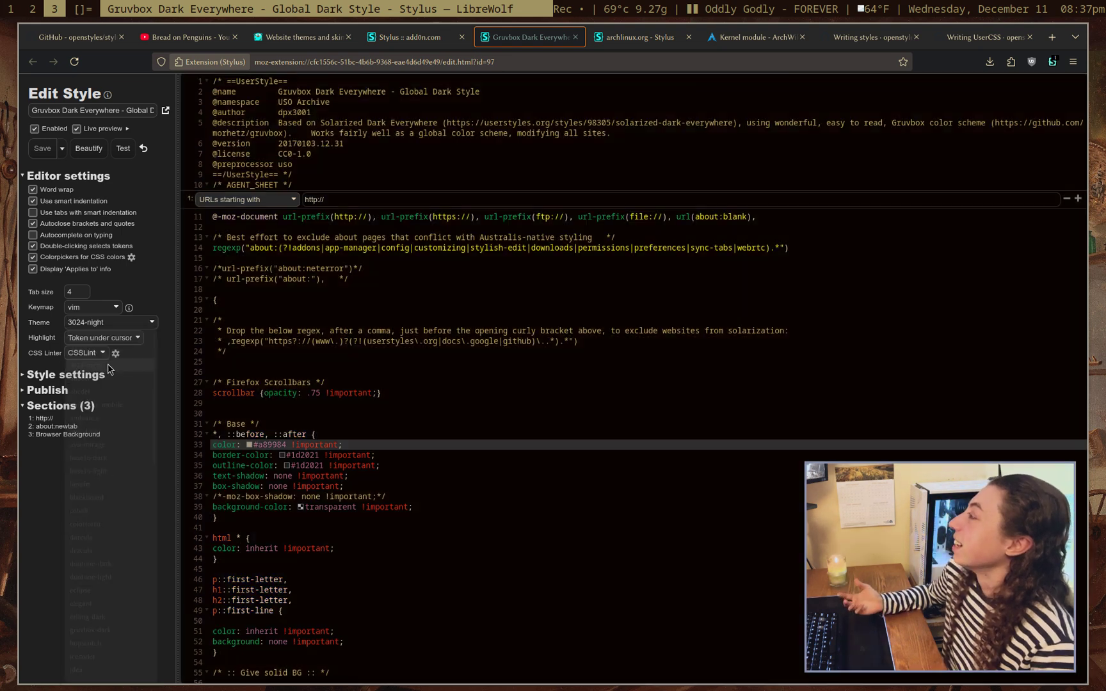
{"action": "left_click", "coordinate": [142, 329]}
{"action": "left_click", "coordinate": [120, 468]}
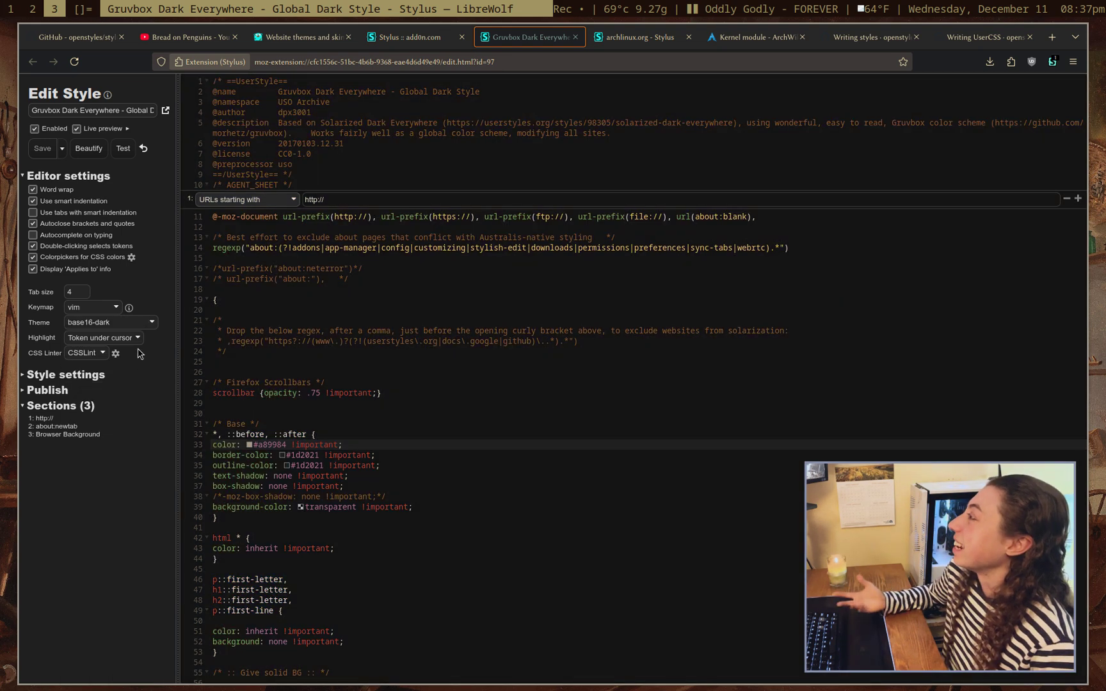
{"action": "left_click", "coordinate": [152, 325]}
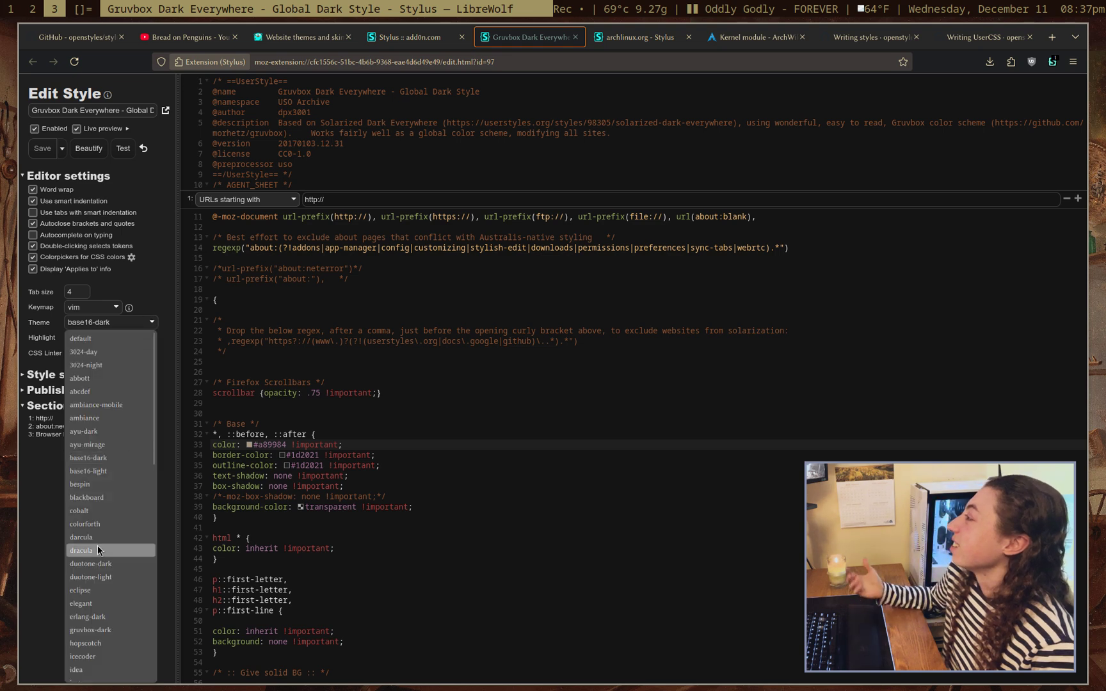
{"action": "left_click", "coordinate": [123, 566]}
{"action": "left_click", "coordinate": [128, 308]}
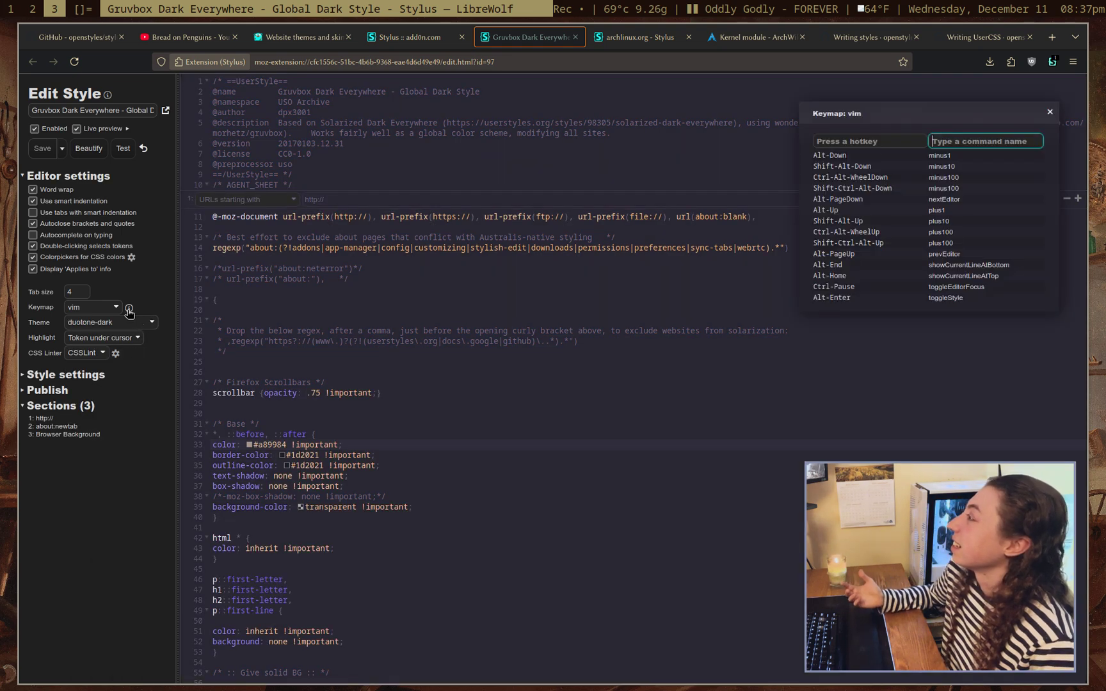
{"action": "left_click", "coordinate": [139, 322]}
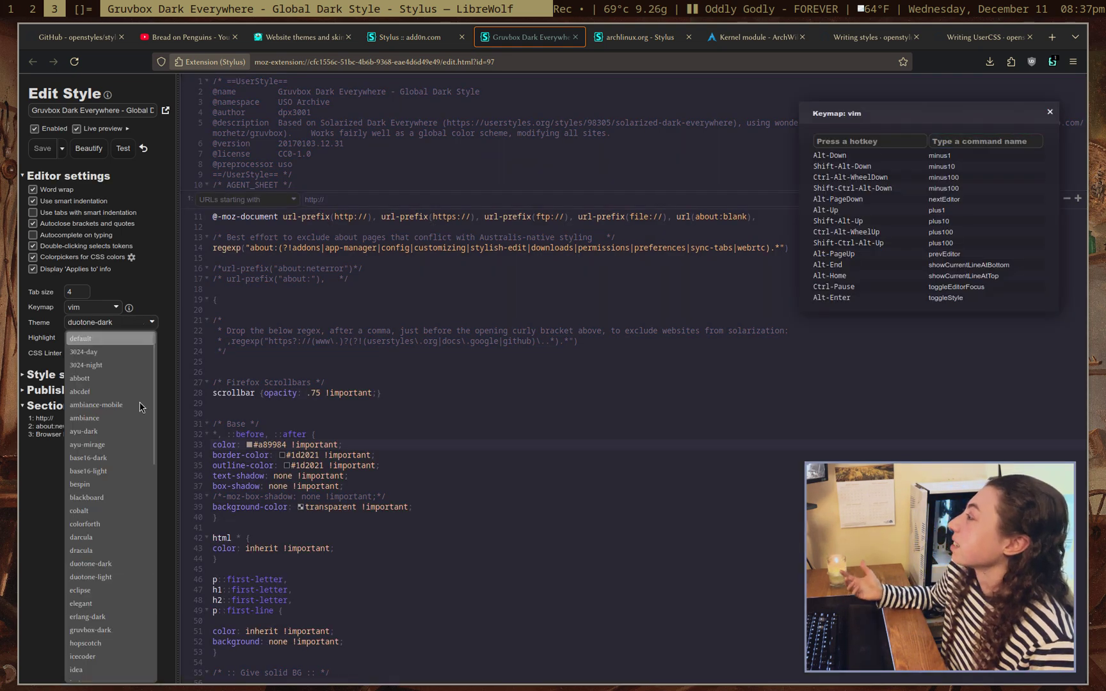
{"action": "left_click", "coordinate": [124, 633]}
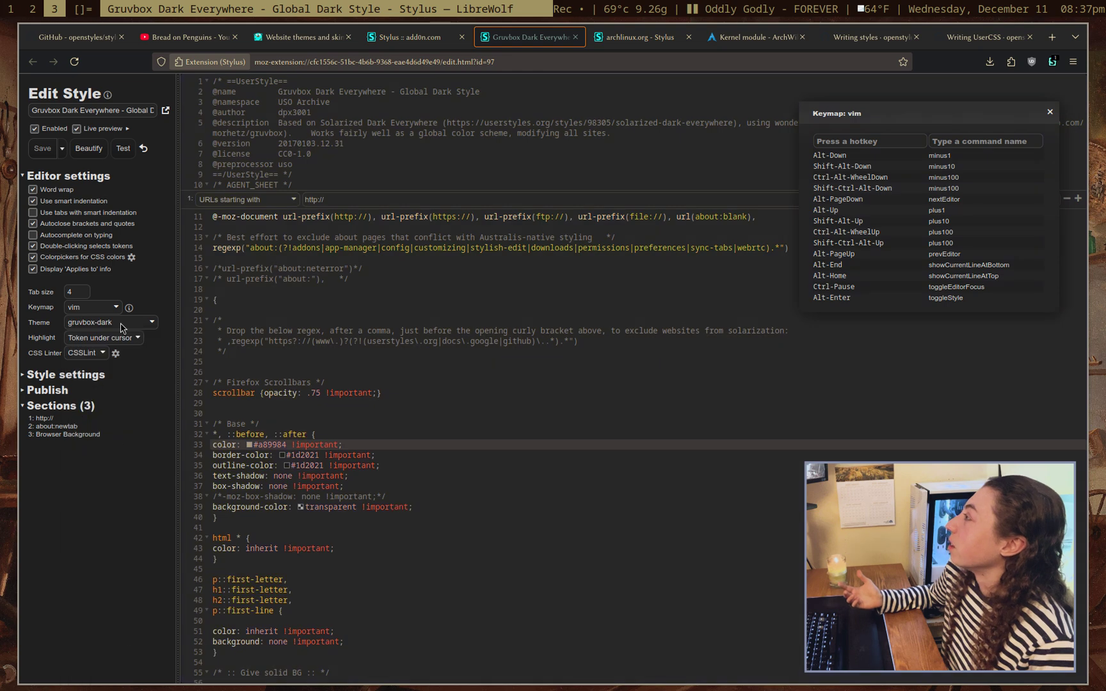
{"action": "left_click", "coordinate": [1049, 114]}
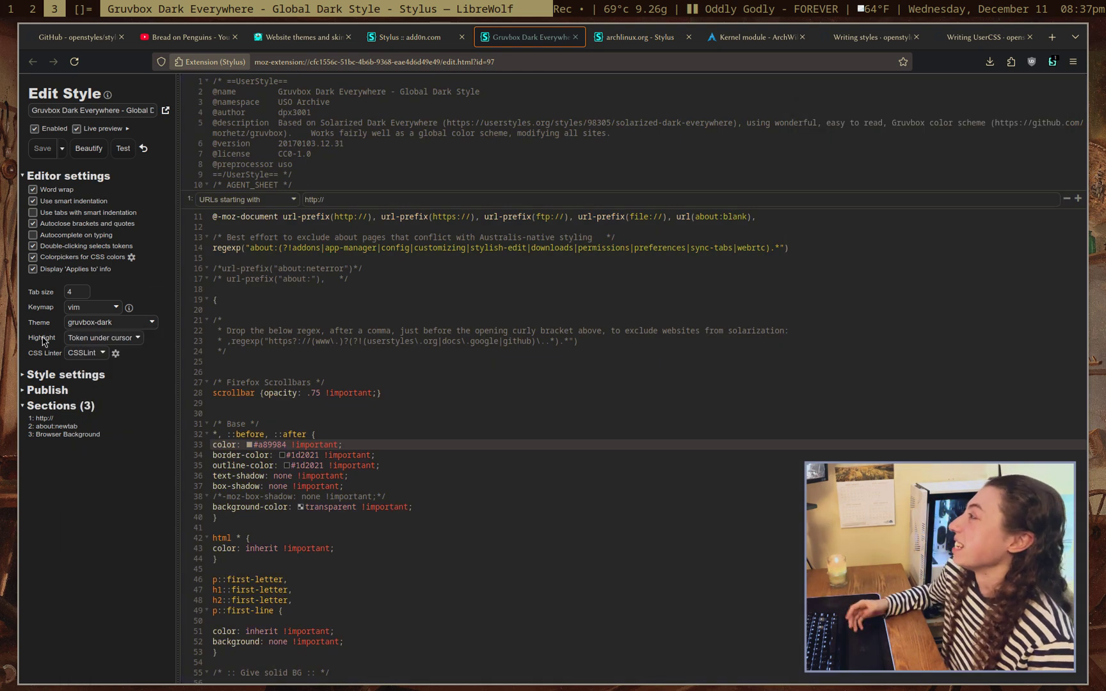
Keep CSSLint as the linter and expand the style settings showing update checks and excluded sites
{"action": "left_click", "coordinate": [88, 355]}
{"action": "left_click", "coordinate": [91, 355]}
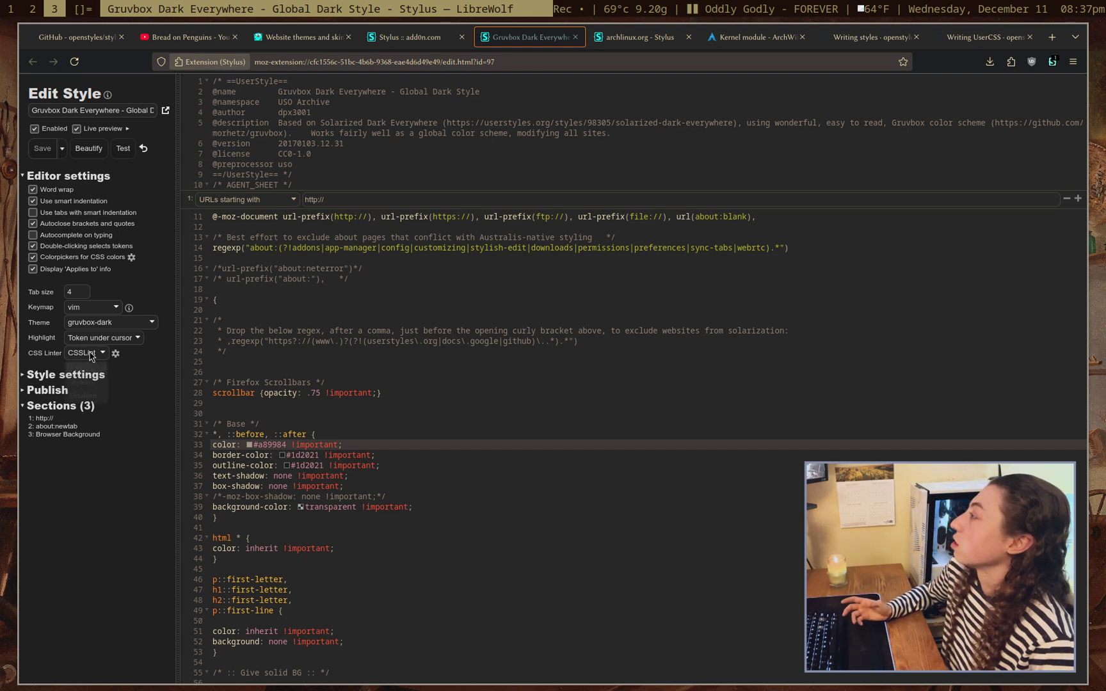
{"action": "left_click", "coordinate": [98, 356]}
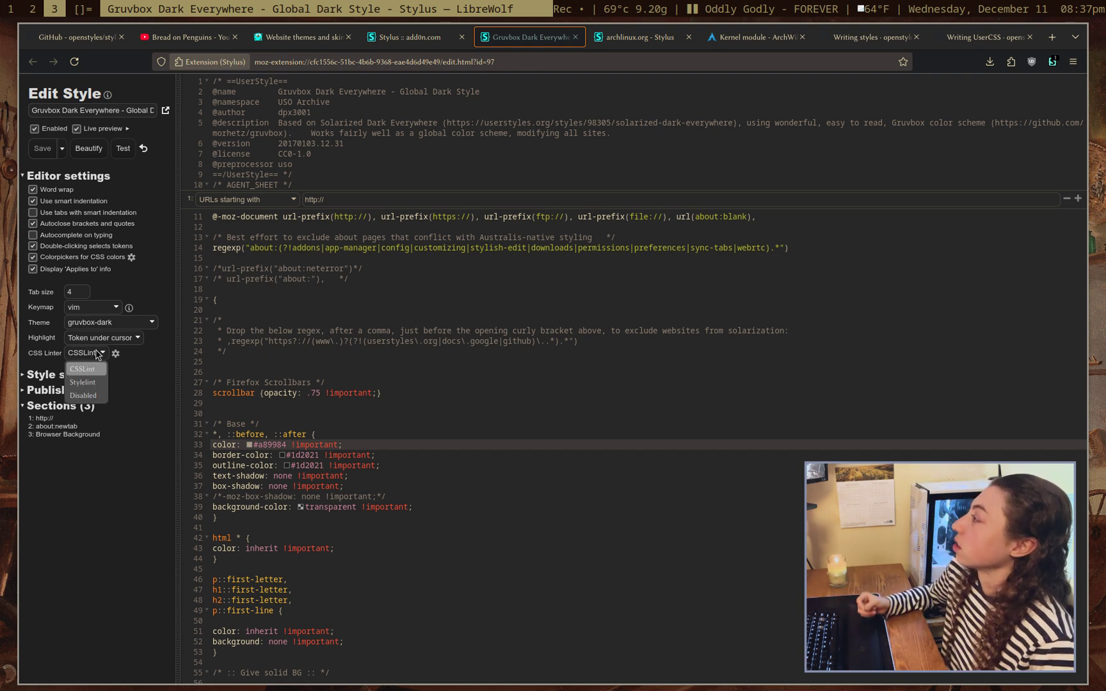
{"action": "left_click", "coordinate": [102, 378]}
{"action": "left_click", "coordinate": [97, 377]}
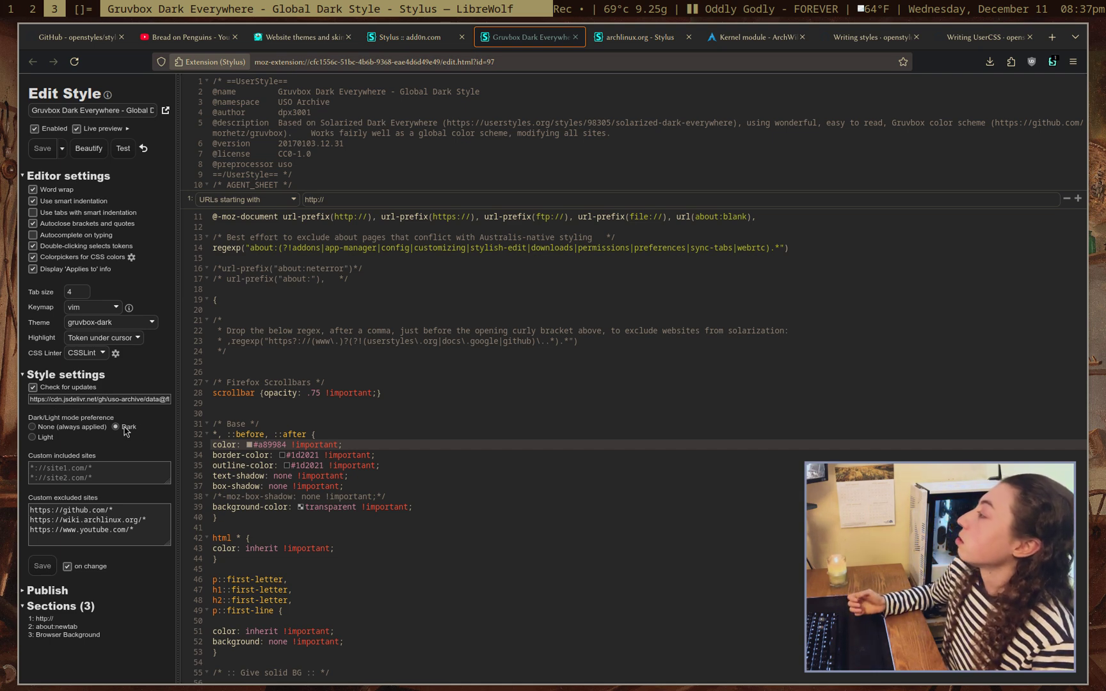
Open the Stylus options, then switch Gruvbox For Youtube on for the YouTube channel page
{"action": "left_click", "coordinate": [1052, 62]}
{"action": "left_click", "coordinate": [1054, 142]}
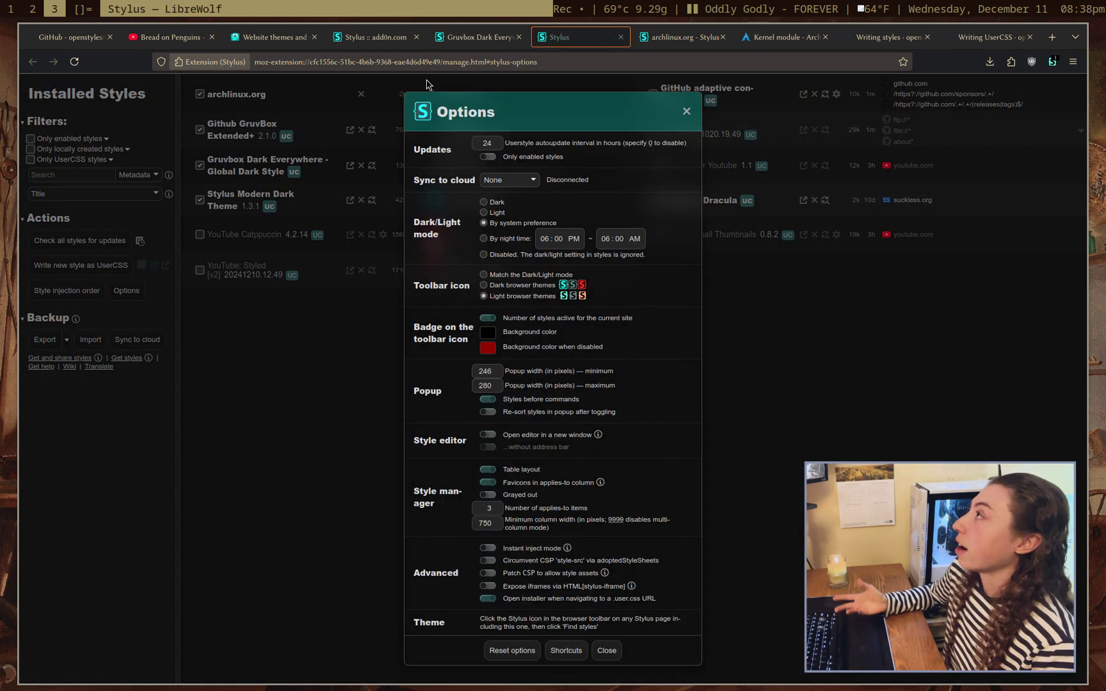
{"action": "left_click", "coordinate": [166, 33]}
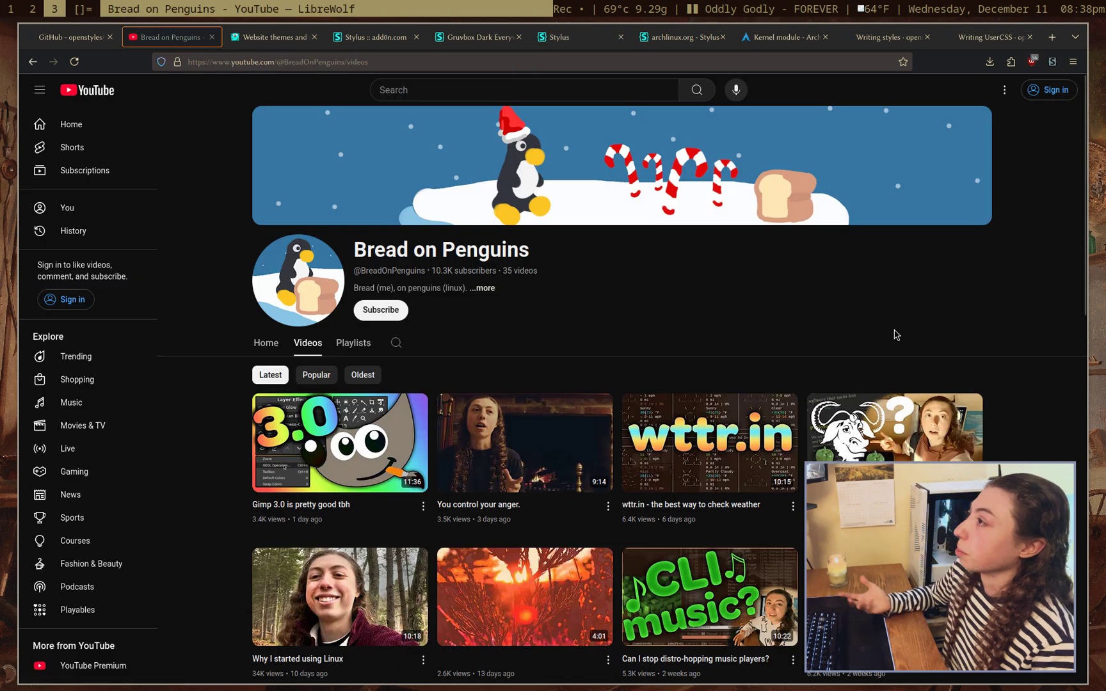
{"action": "left_click", "coordinate": [1050, 63]}
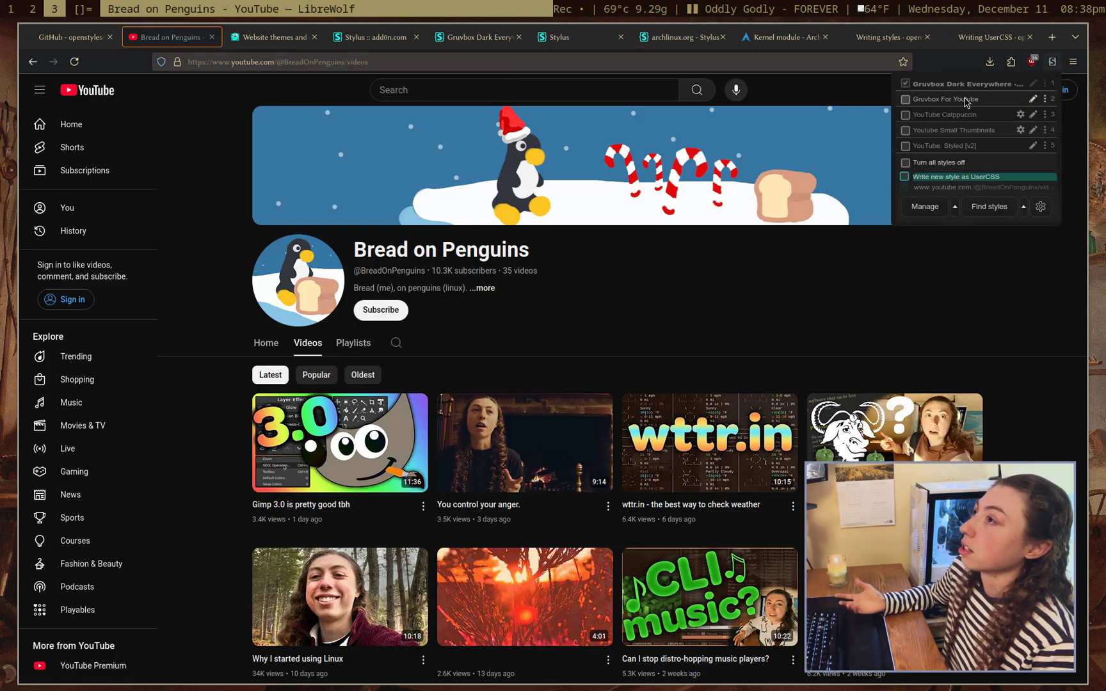
{"action": "left_click", "coordinate": [965, 100]}
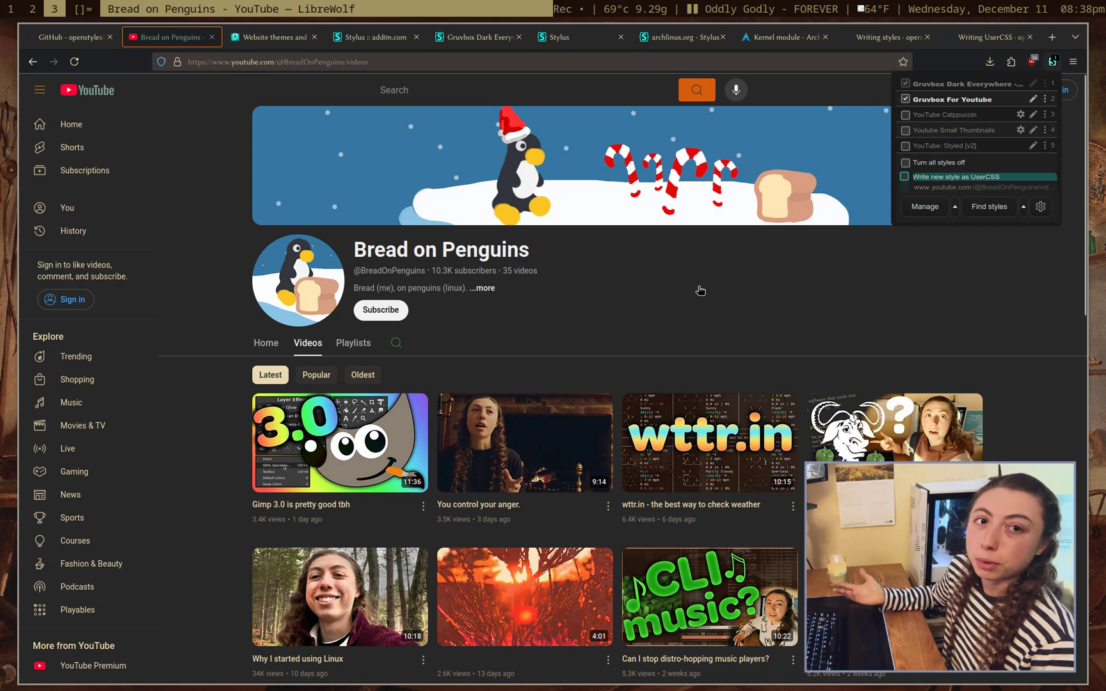
{"action": "left_click", "coordinate": [700, 290]}
Close the channel's About dialog and go back to the Stylus GitHub repository README
{"action": "key", "text": "Escape"}
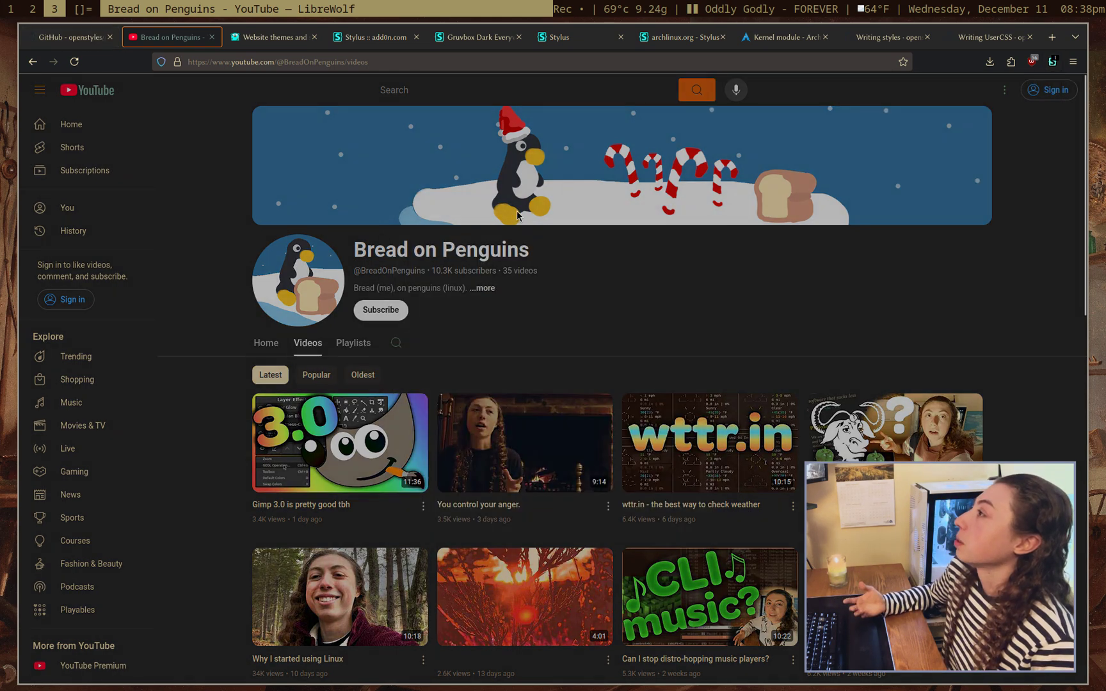
{"action": "left_click", "coordinate": [104, 39]}
{"action": "scroll", "coordinate": [686, 309], "scroll_direction": "down", "scroll_amount": 5}
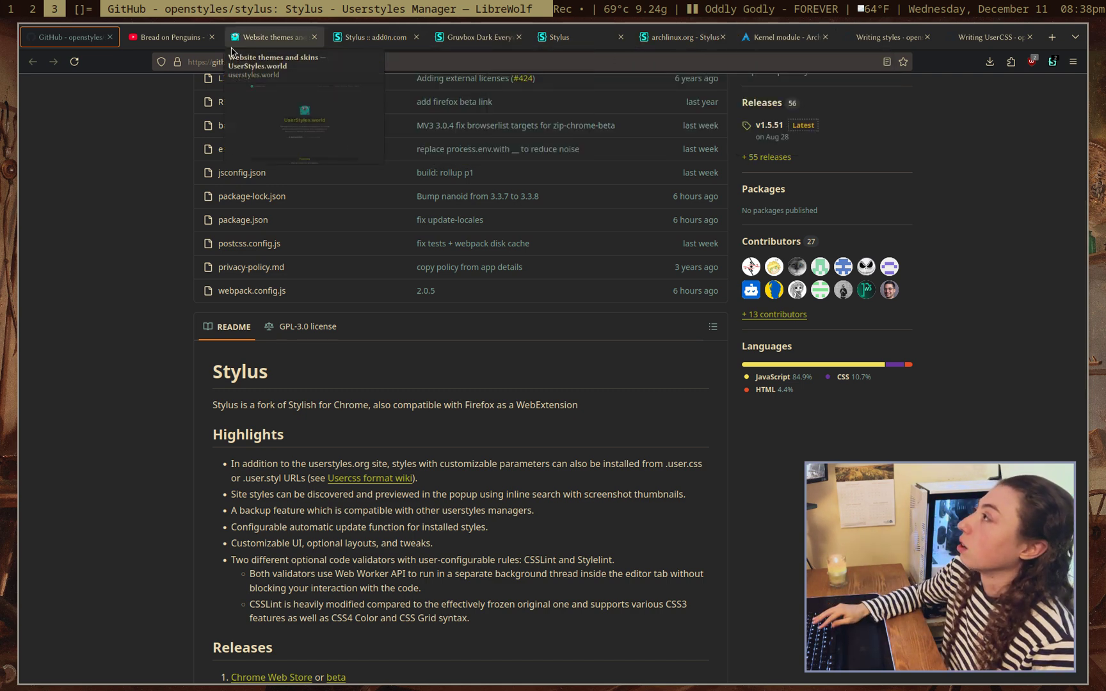
Switch to the Stylus manager tab with Options showing, briefly opening the toolbar style list
{"action": "left_click", "coordinate": [566, 38]}
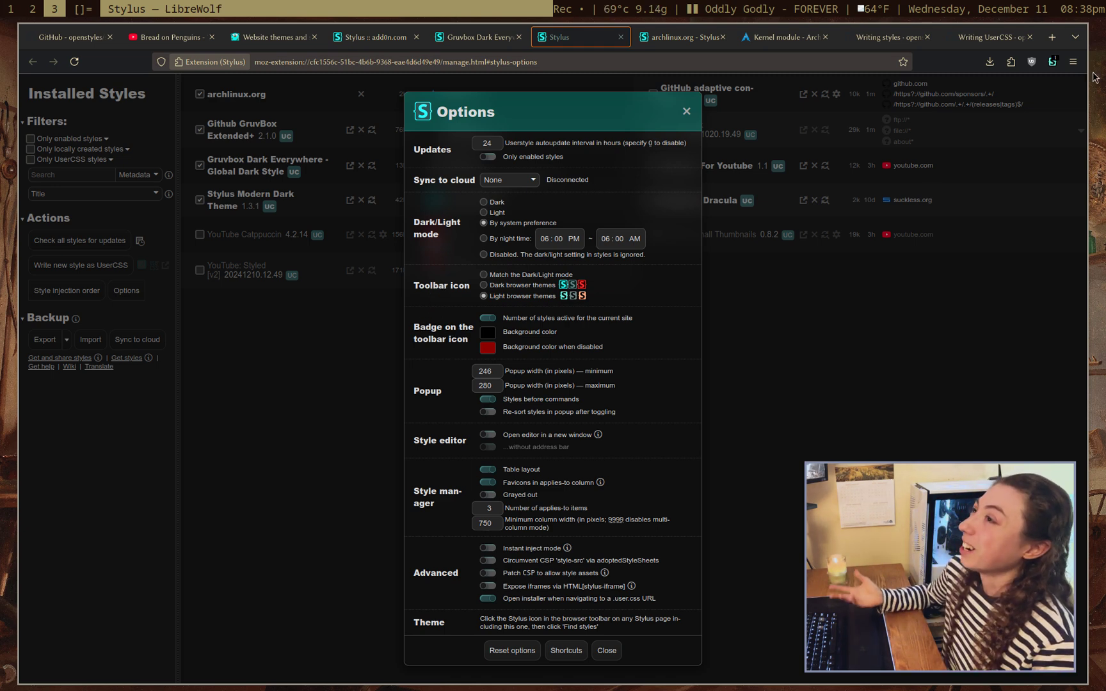
{"action": "left_click", "coordinate": [1056, 63]}
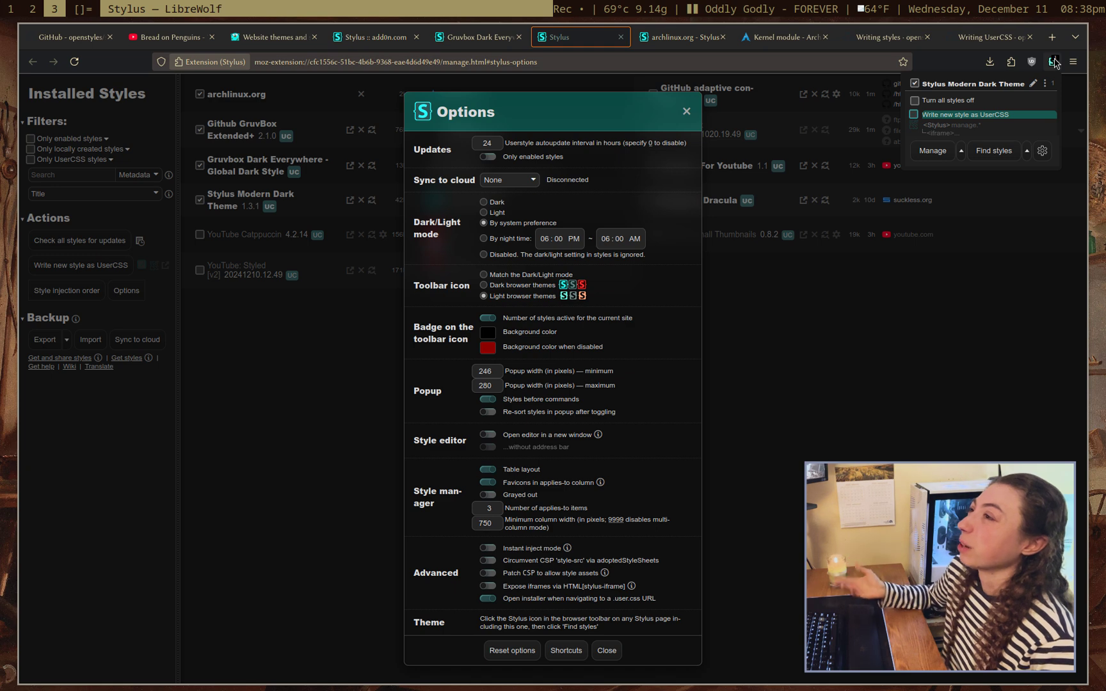
{"action": "left_click", "coordinate": [1054, 62]}
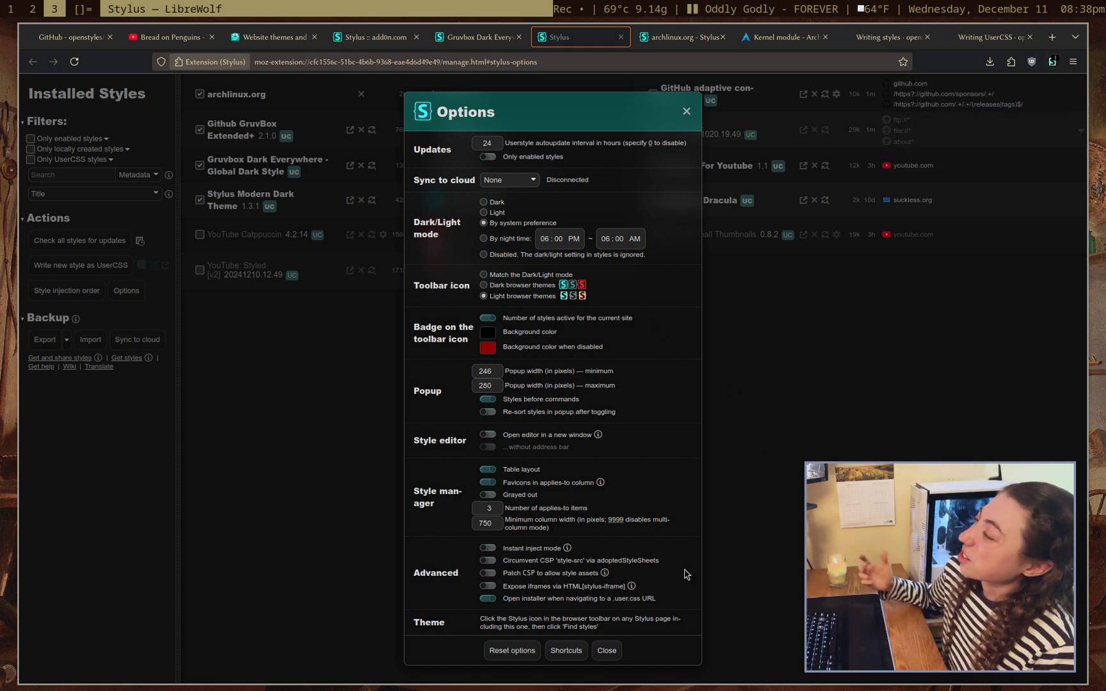
Close Options to reveal Installed Styles, with Gruvbox For Youtube on and YouTube: Styled [v2] off
{"action": "left_click", "coordinate": [613, 651]}
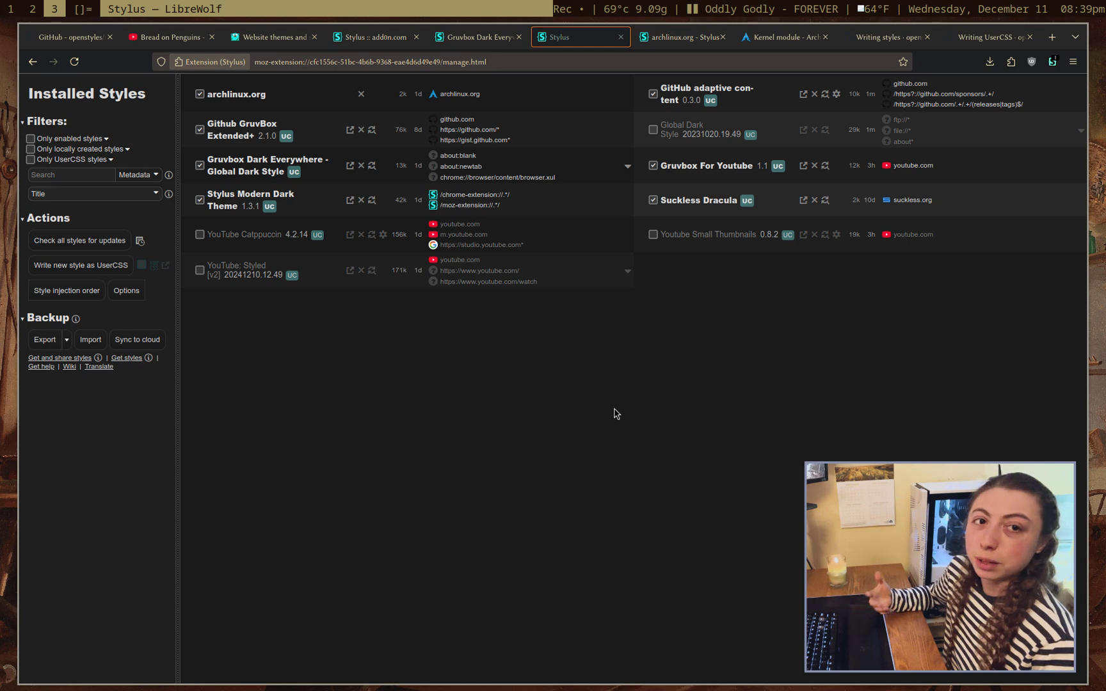
{"action": "left_click", "coordinate": [70, 37]}
{"action": "scroll", "coordinate": [543, 321], "scroll_direction": "up", "scroll_amount": 3}
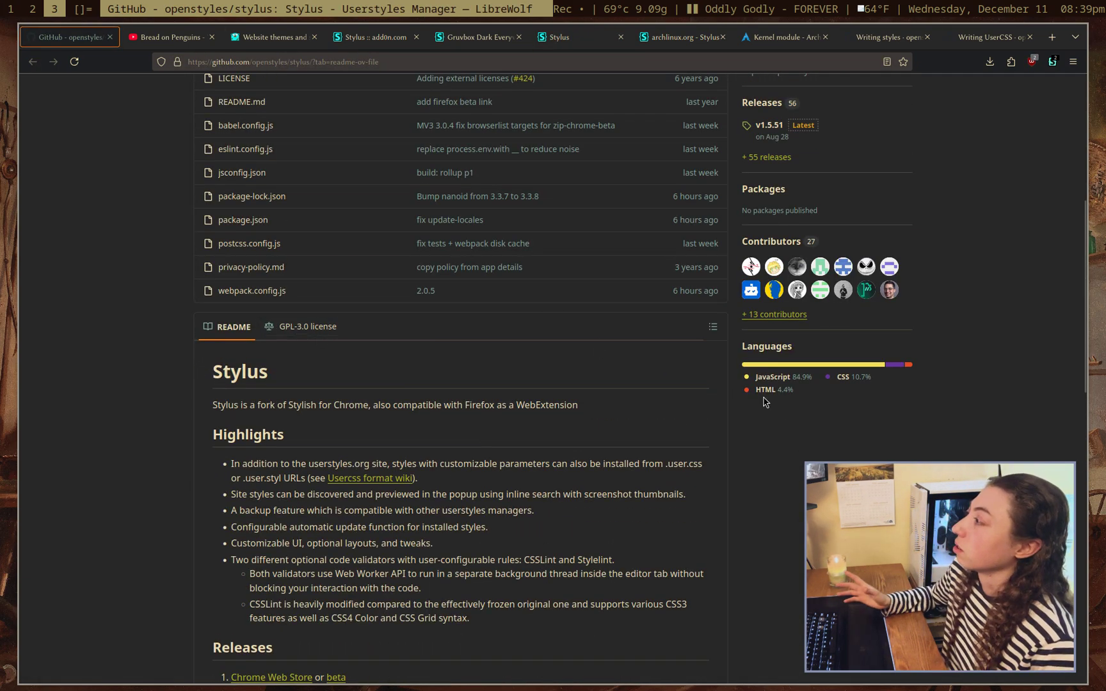
{"action": "key", "text": "ctrl+Tab"}
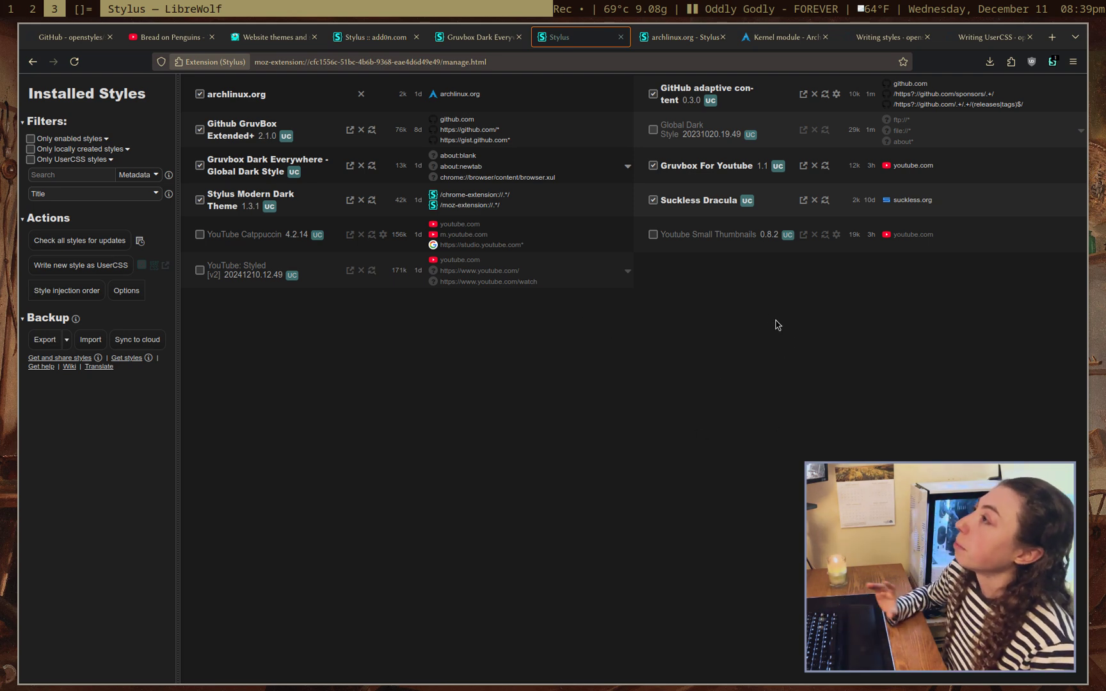
Review the Gruvbox Dark Everywhere code, then read the Writing styles and Writing UserCSS wiki pages
{"action": "key", "text": "ctrl+Page_Up"}
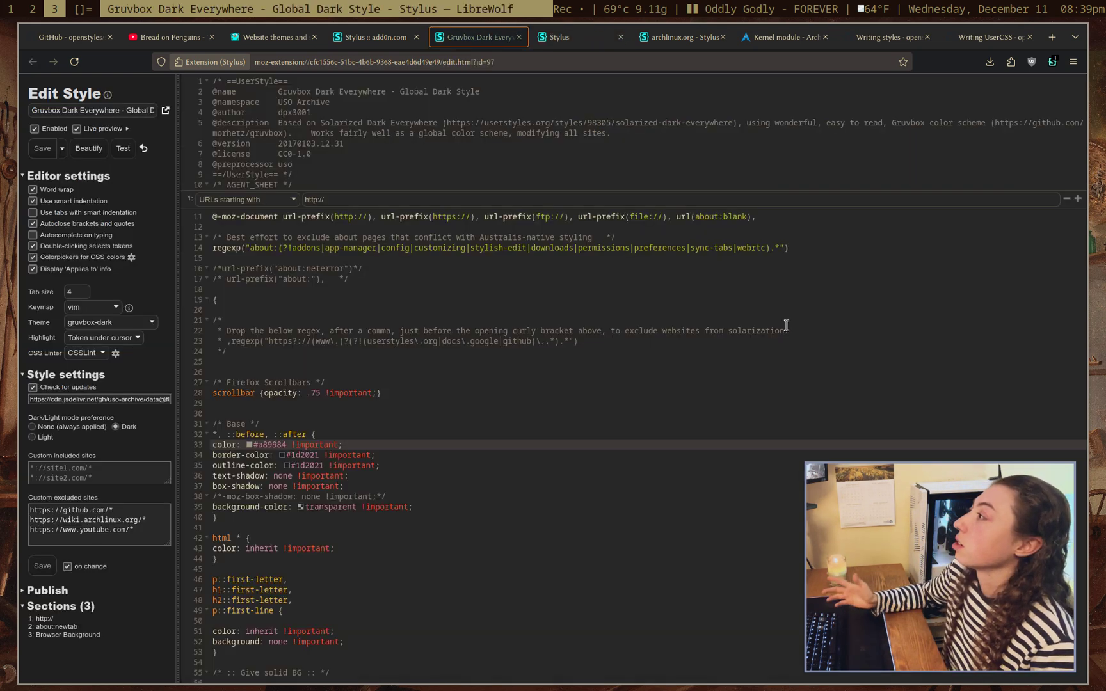
{"action": "scroll", "coordinate": [651, 499], "scroll_direction": "down", "scroll_amount": 4}
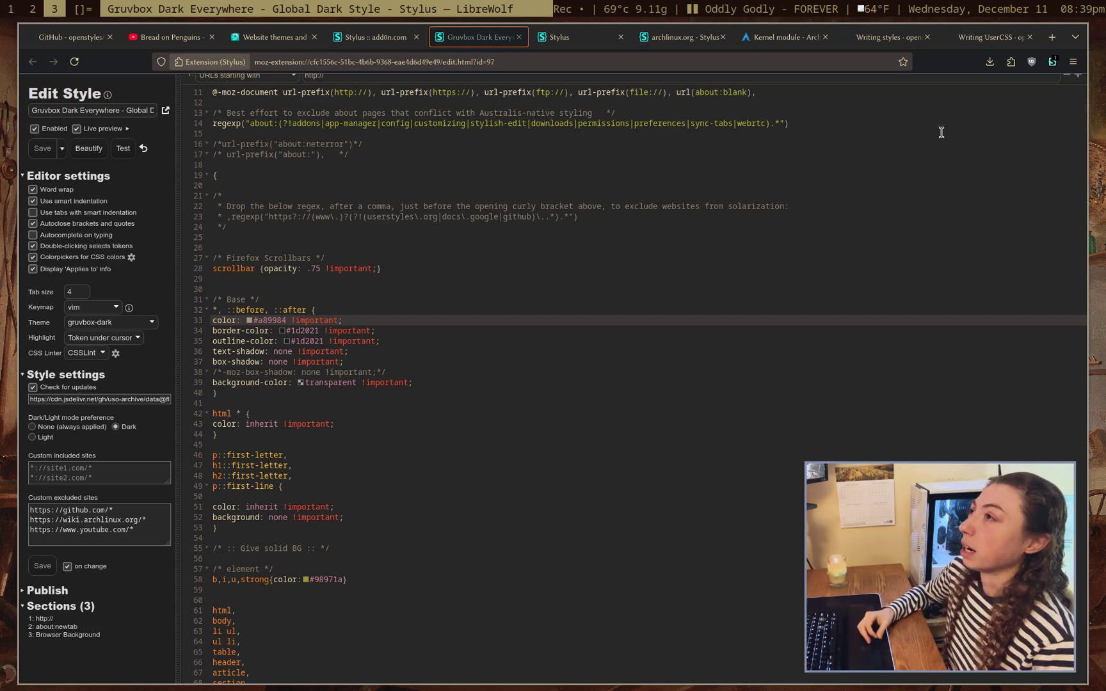
{"action": "left_click", "coordinate": [886, 37]}
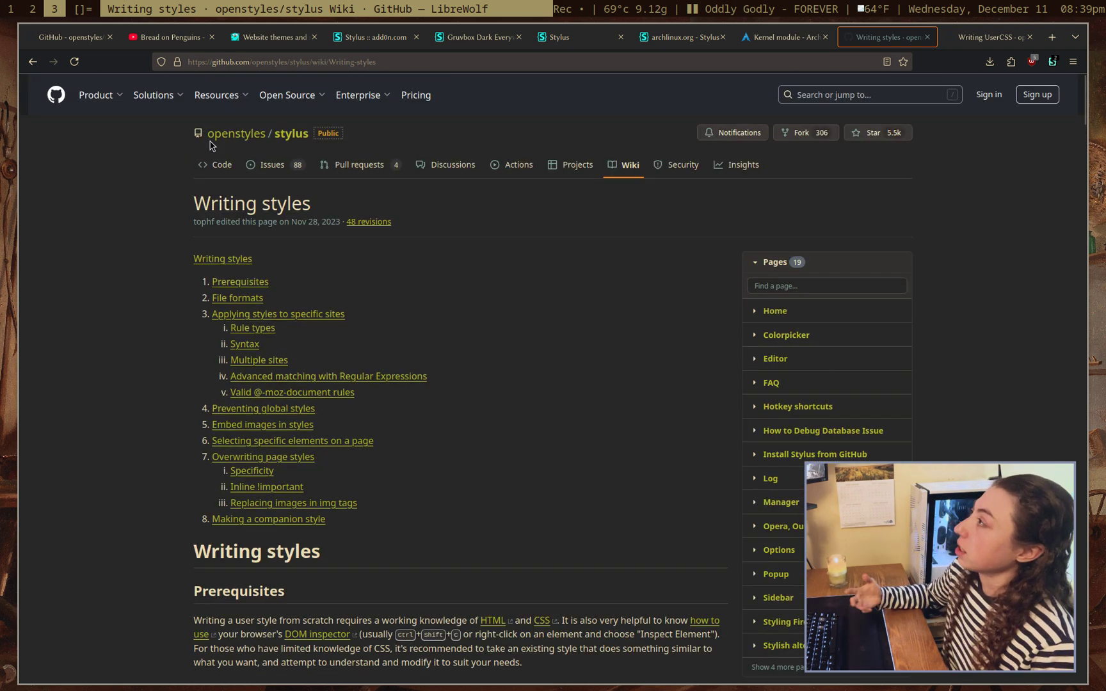
{"action": "key", "text": "ctrl+Tab"}
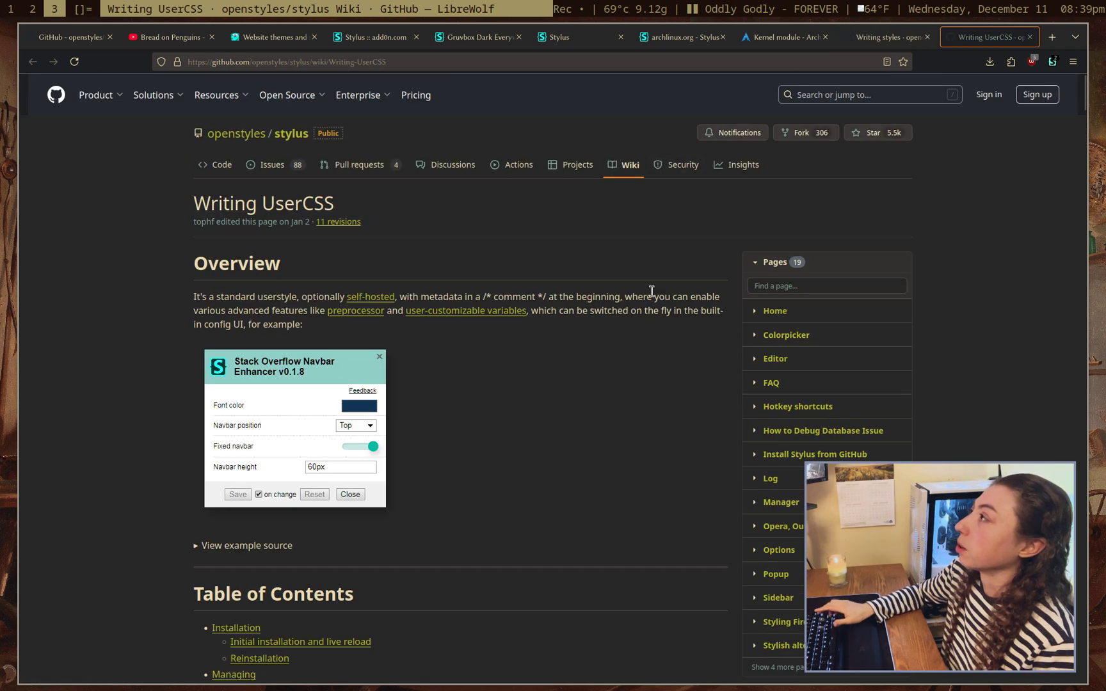
{"action": "key", "text": "ctrl+shift+Tab"}
{"action": "key", "text": "ctrl+Tab"}
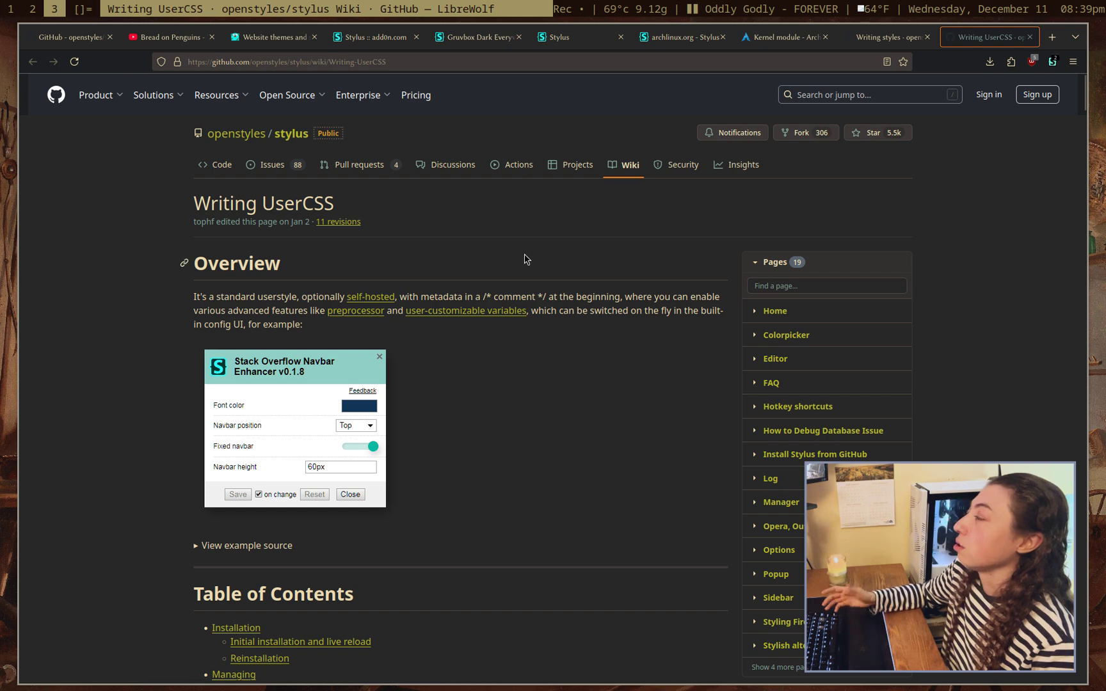
{"action": "key", "text": "ctrl+shift+Tab"}
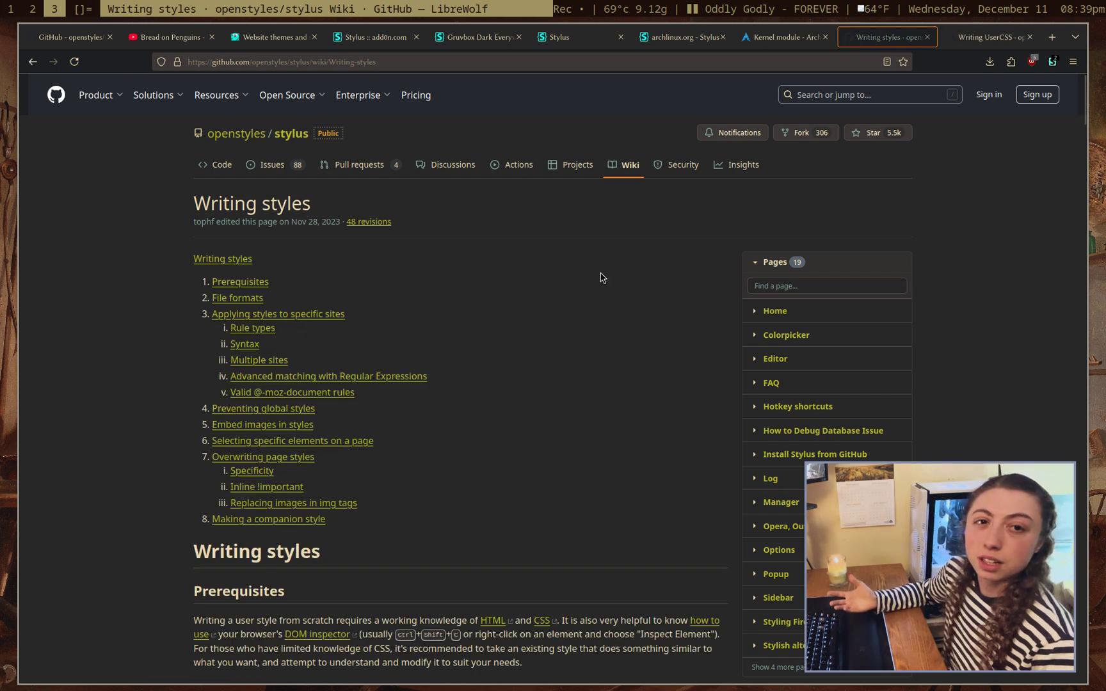
{"action": "scroll", "coordinate": [592, 370], "scroll_direction": "down", "scroll_amount": 3}
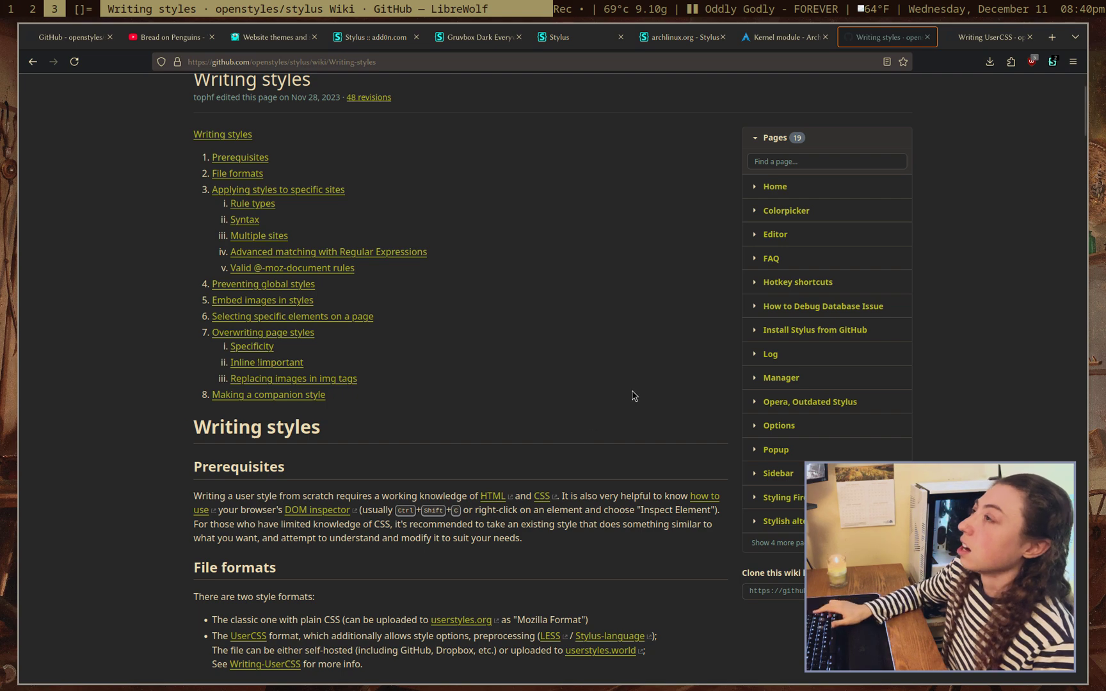
Move to the Kernel module ArchWiki page and scroll through its content
{"action": "key", "text": "ctrl+Page_Up"}
{"action": "scroll", "coordinate": [758, 291], "scroll_direction": "down", "scroll_amount": 3}
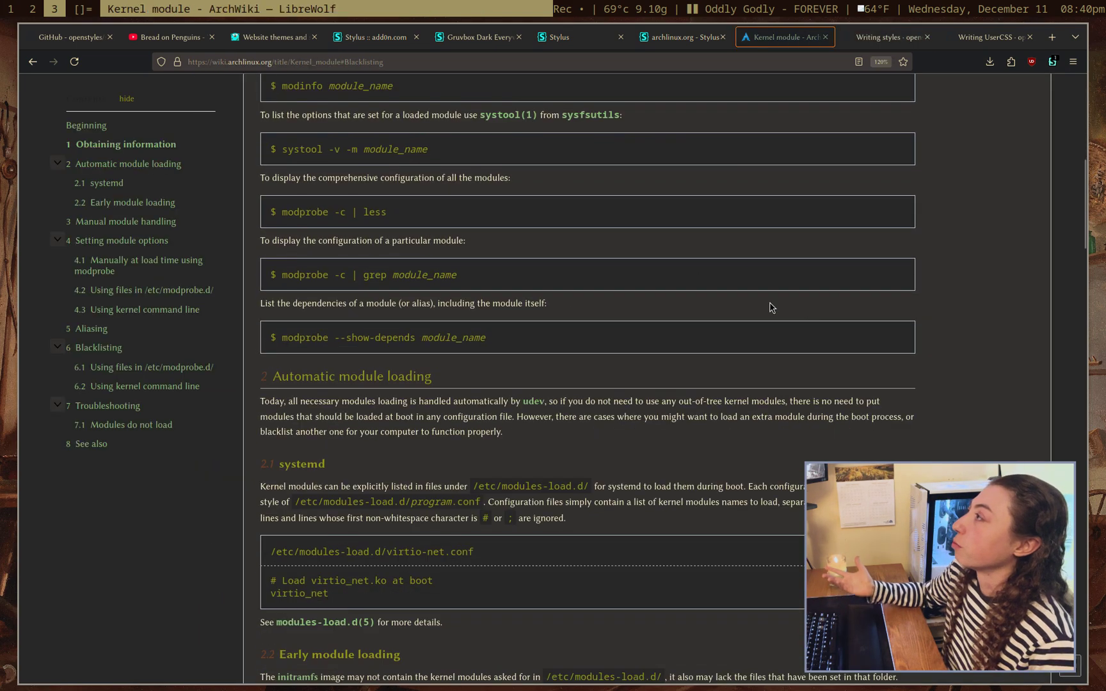
{"action": "scroll", "coordinate": [871, 302], "scroll_direction": "up", "scroll_amount": 3}
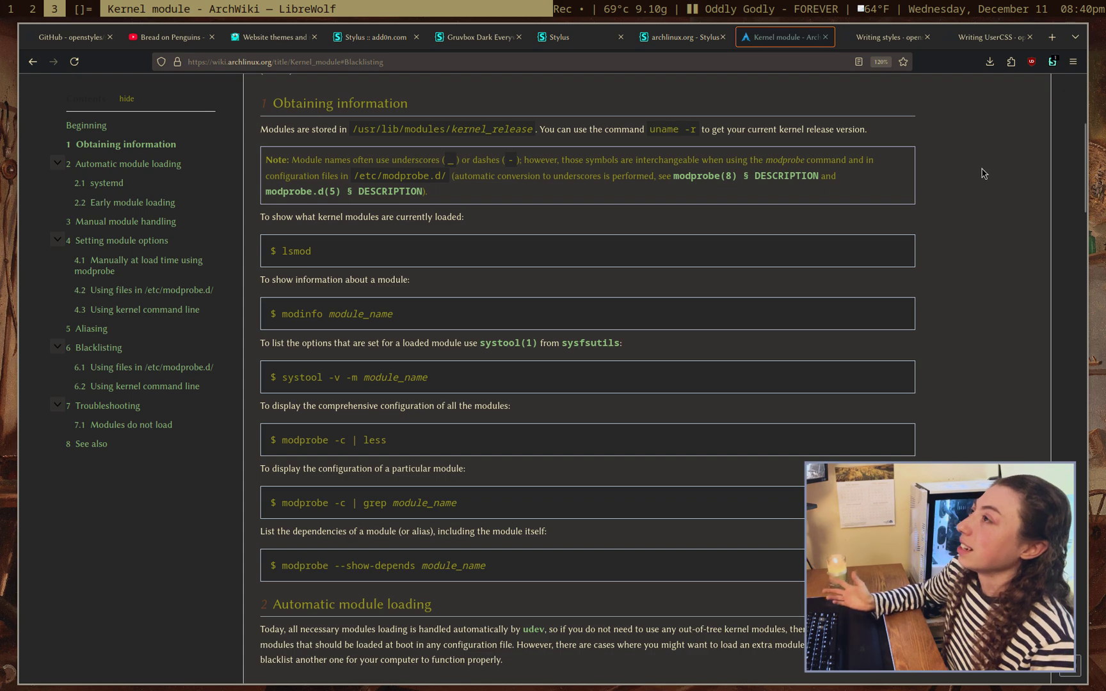
{"action": "scroll", "coordinate": [938, 265], "scroll_direction": "down", "scroll_amount": 2}
Scroll through the archlinux.org style's code near line 30, read the Writing styles guide, then show the Kernel module page
{"action": "key", "text": "ctrl+Page_Up"}
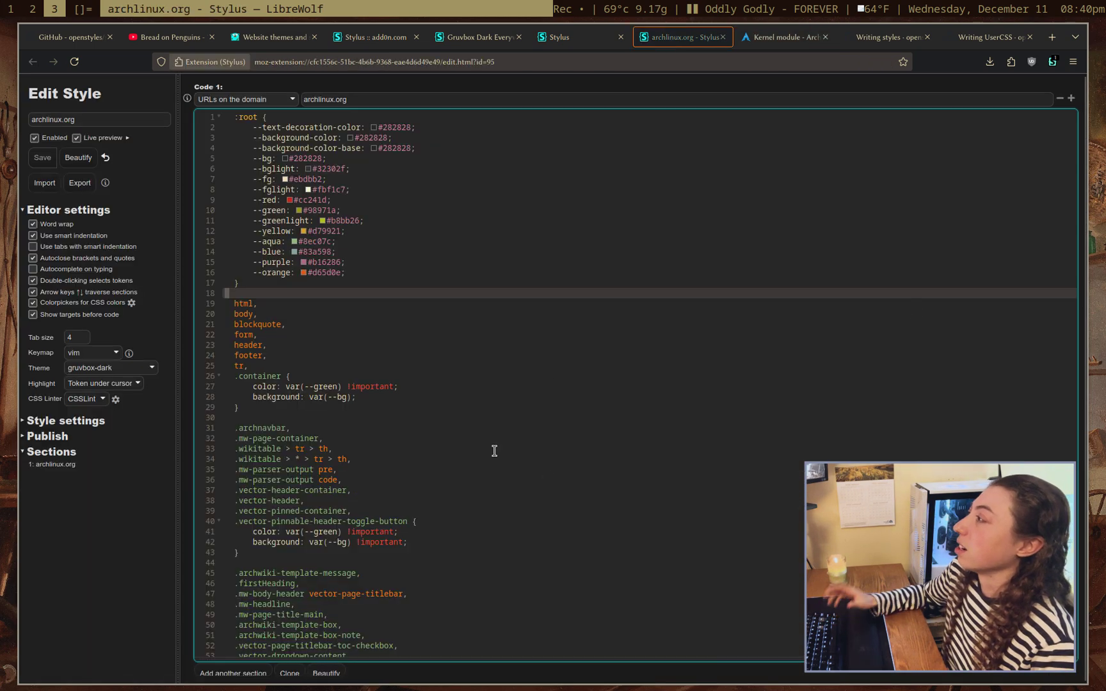
{"action": "left_click", "coordinate": [414, 417]}
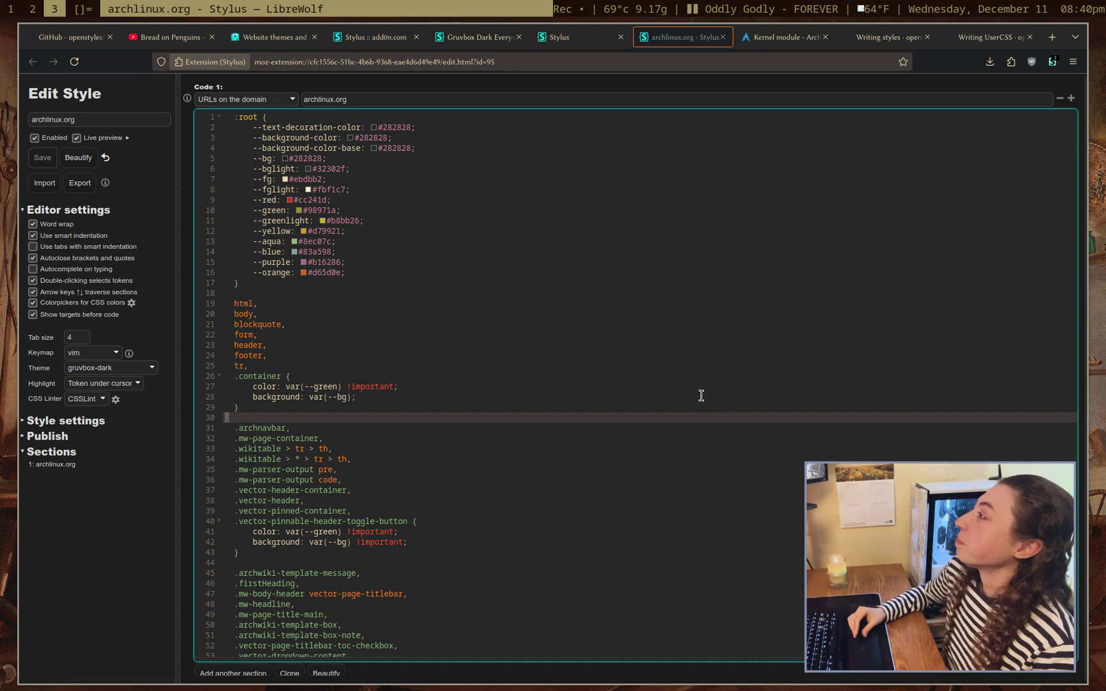
{"action": "scroll", "coordinate": [691, 404], "scroll_direction": "down", "scroll_amount": 2}
{"action": "scroll", "coordinate": [627, 432], "scroll_direction": "up", "scroll_amount": 2}
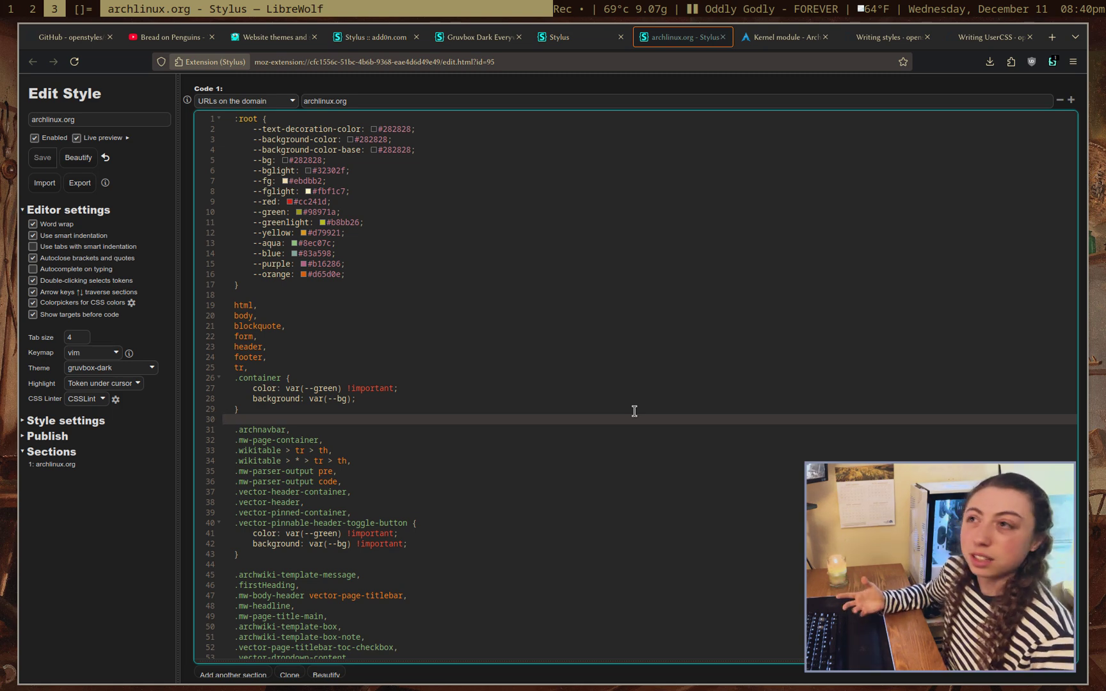
{"action": "left_click", "coordinate": [888, 36]}
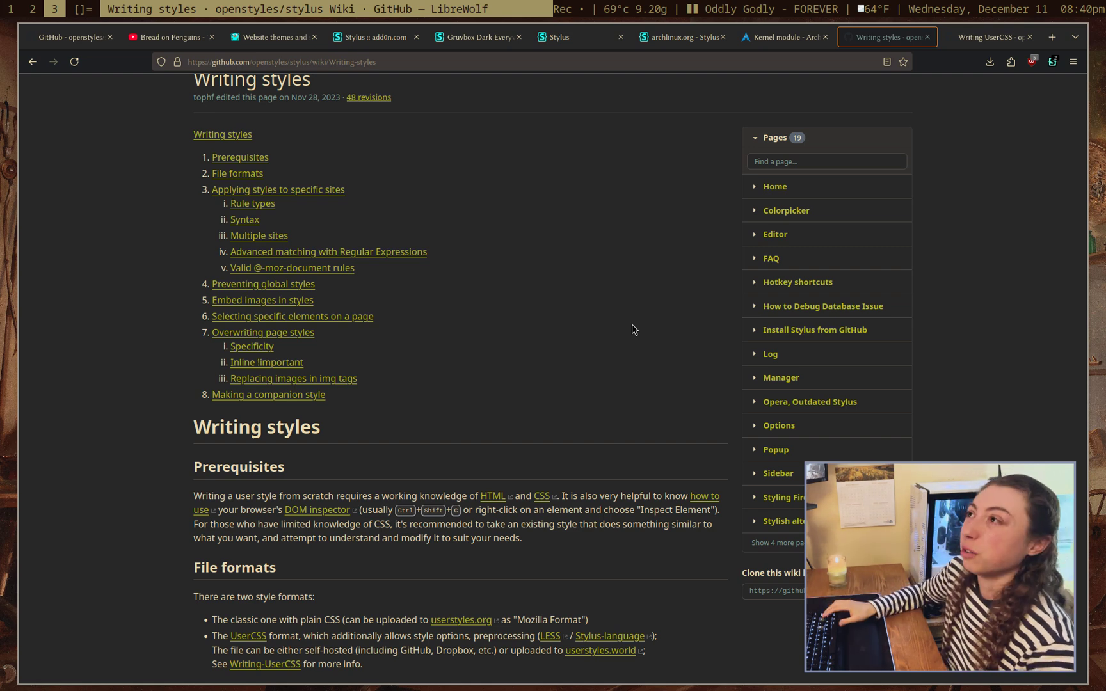
{"action": "key", "text": "ctrl+shift+Tab"}
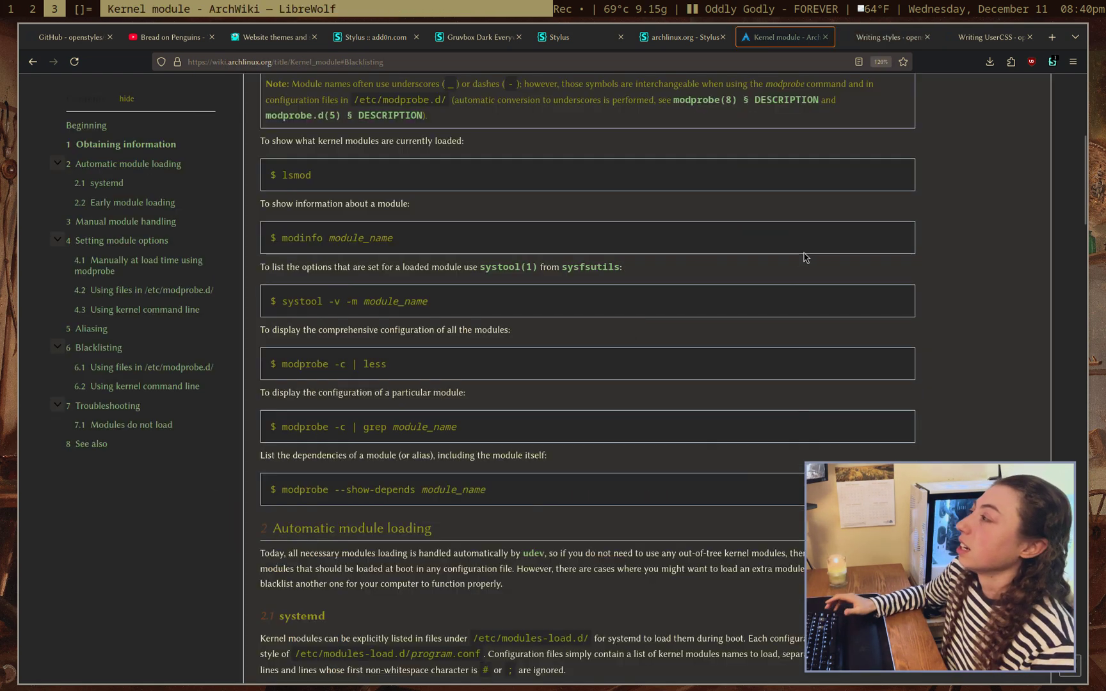
Browse the published styles that Find styles returns for the ArchWiki site
{"action": "left_click", "coordinate": [1052, 61]}
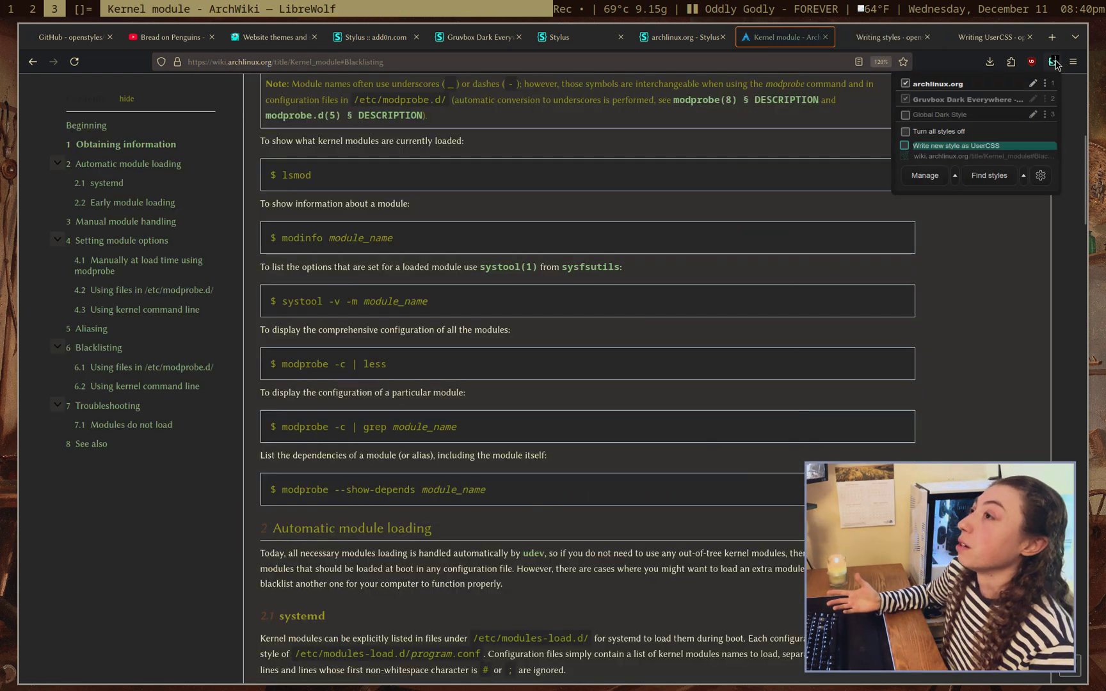
{"action": "left_click", "coordinate": [967, 324]}
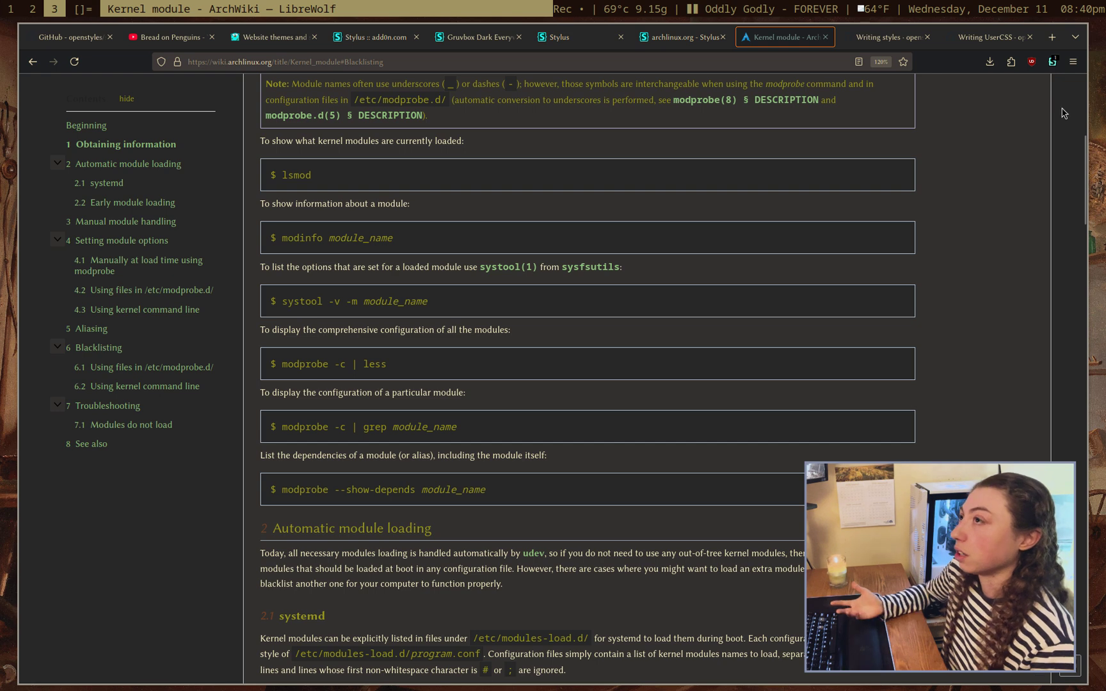
{"action": "left_click", "coordinate": [1052, 62]}
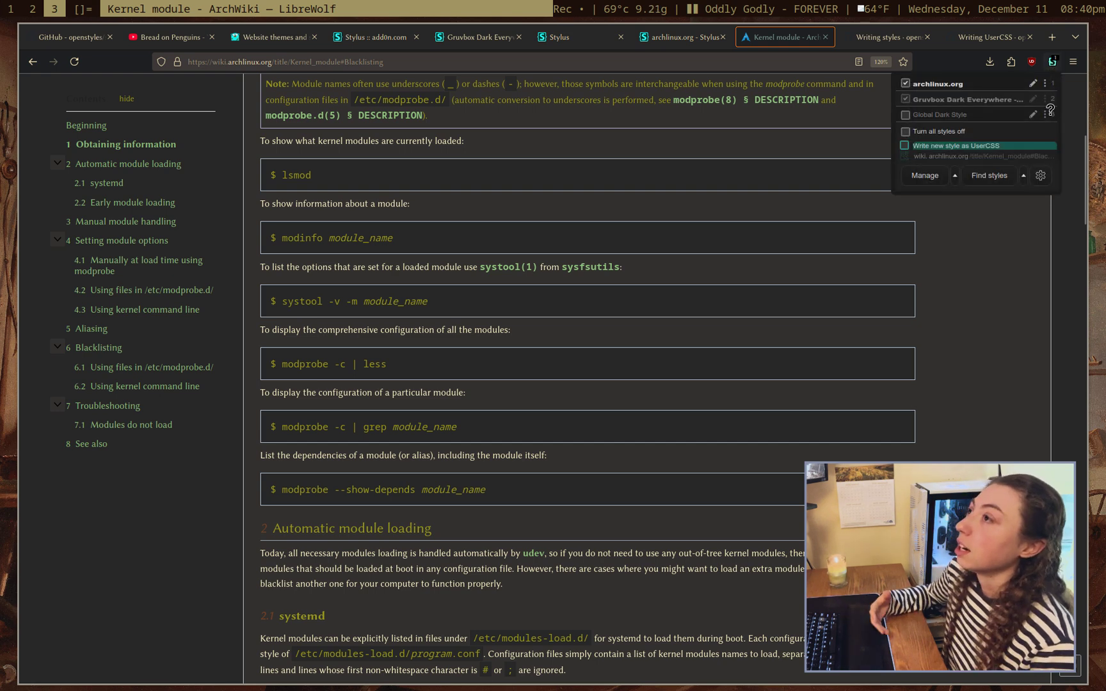
{"action": "left_click", "coordinate": [1008, 183]}
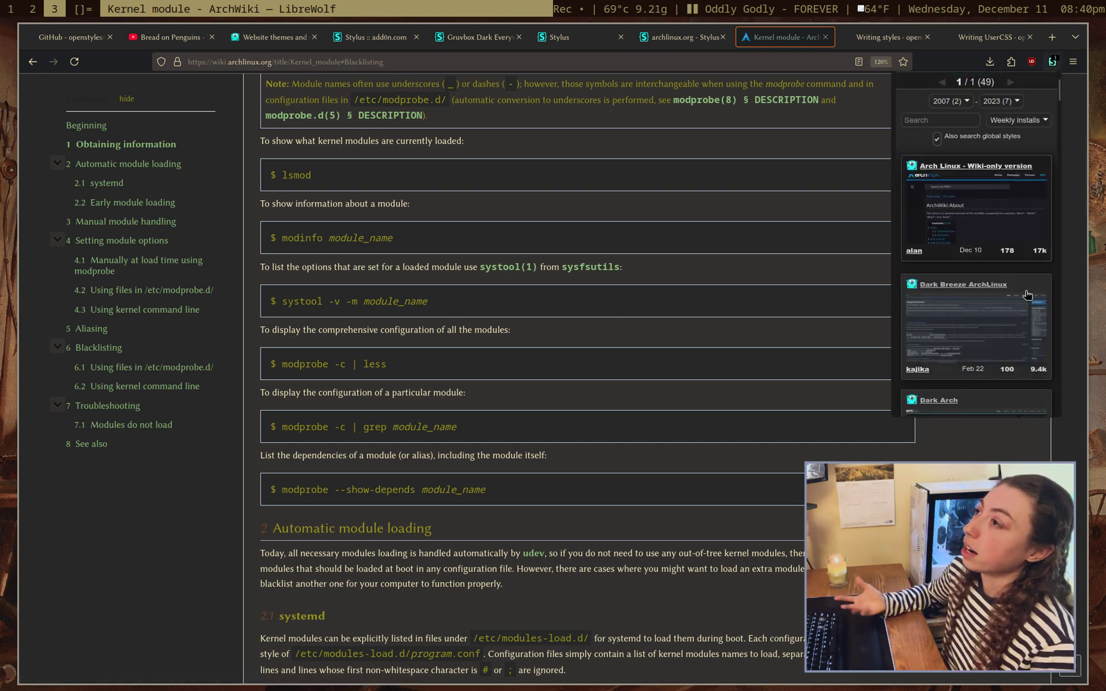
{"action": "scroll", "coordinate": [1034, 256], "scroll_direction": "down", "scroll_amount": 3}
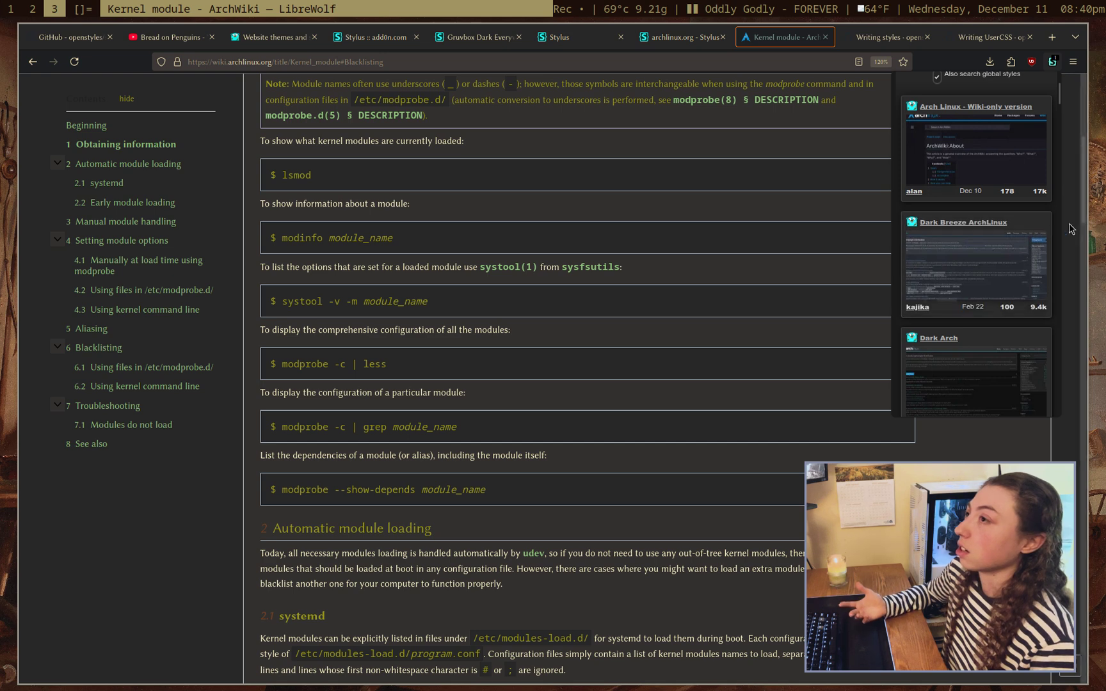
{"action": "scroll", "coordinate": [953, 189], "scroll_direction": "up", "scroll_amount": 4}
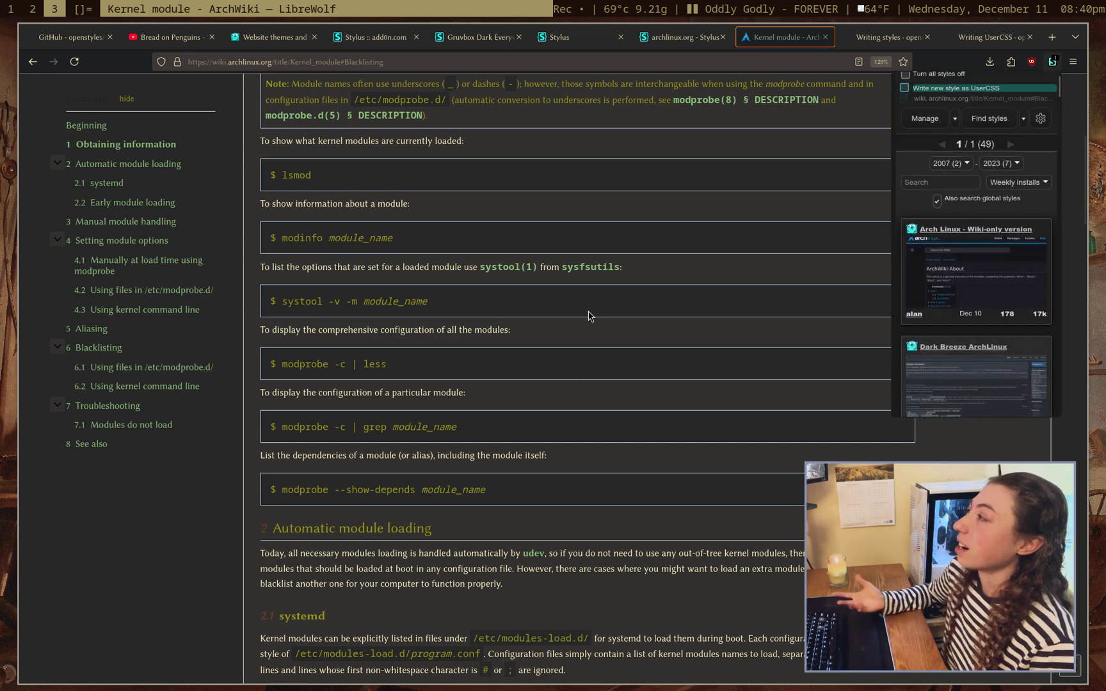
{"action": "scroll", "coordinate": [755, 294], "scroll_direction": "down", "scroll_amount": 3}
{"action": "scroll", "coordinate": [773, 236], "scroll_direction": "up", "scroll_amount": 2}
{"action": "scroll", "coordinate": [773, 236], "scroll_direction": "up", "scroll_amount": 1}
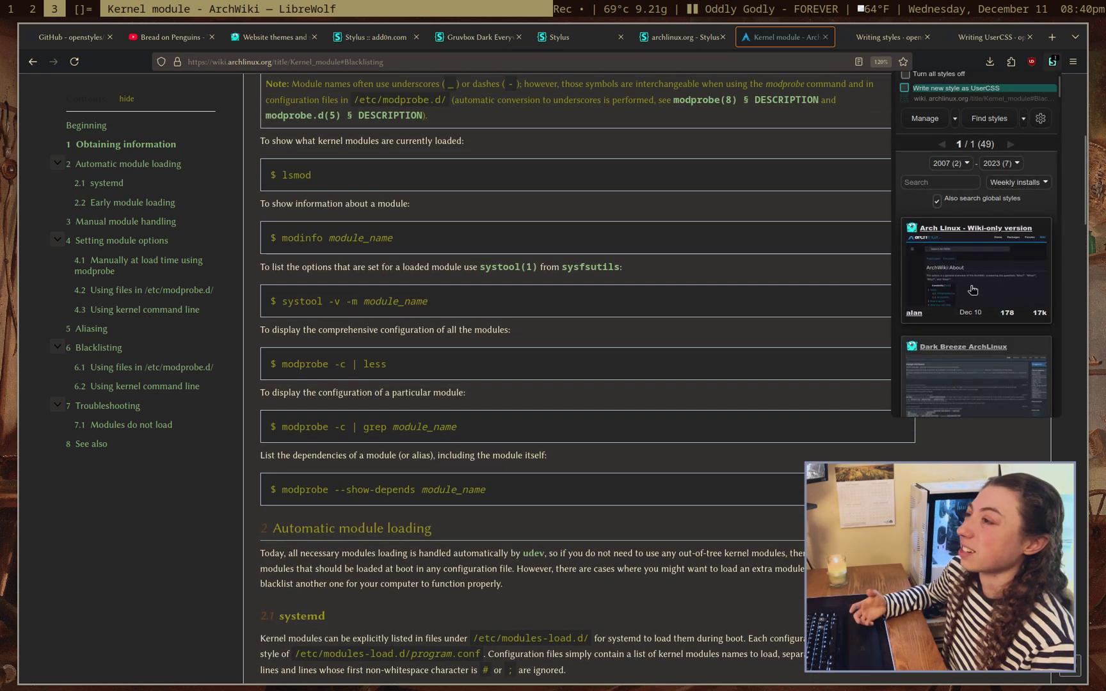
{"action": "scroll", "coordinate": [1001, 255], "scroll_direction": "down", "scroll_amount": 3}
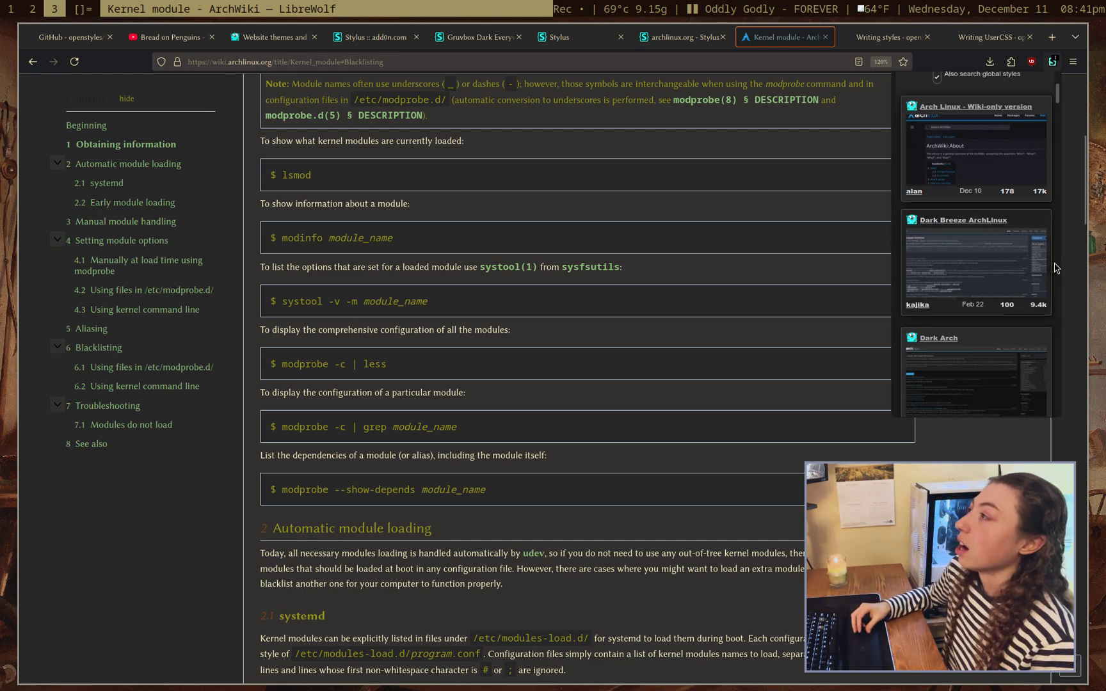
{"action": "scroll", "coordinate": [686, 338], "scroll_direction": "down", "scroll_amount": 3}
{"action": "scroll", "coordinate": [697, 353], "scroll_direction": "up", "scroll_amount": 5}
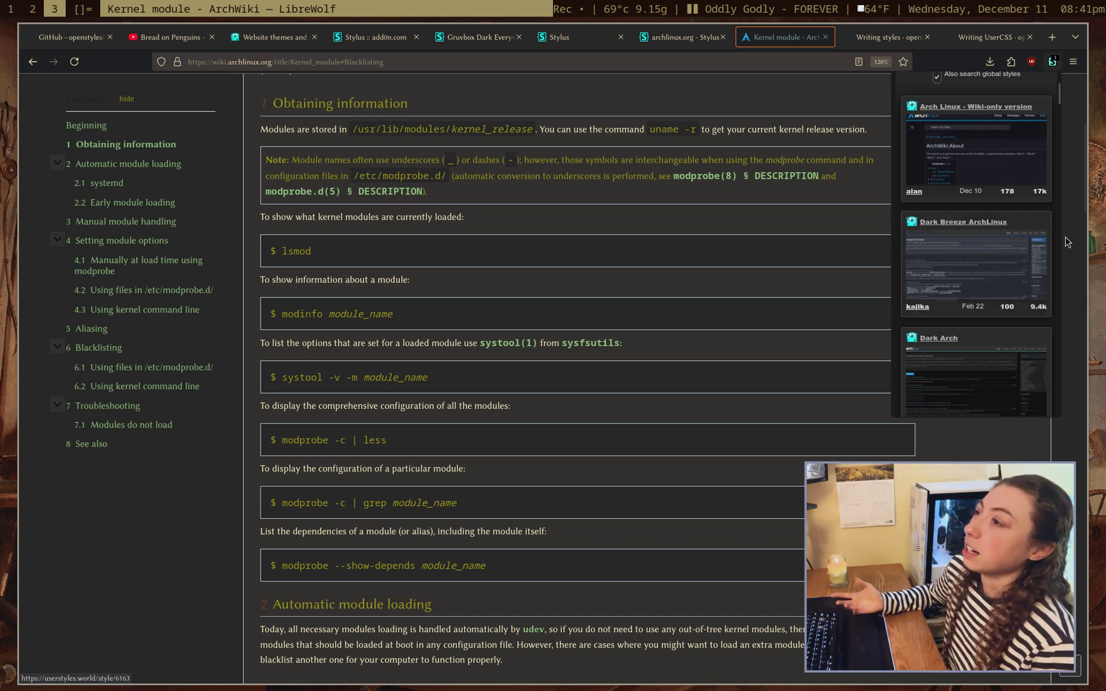
Dismiss the found-styles list and return to the archlinux.org style editor
{"action": "left_click", "coordinate": [734, 441]}
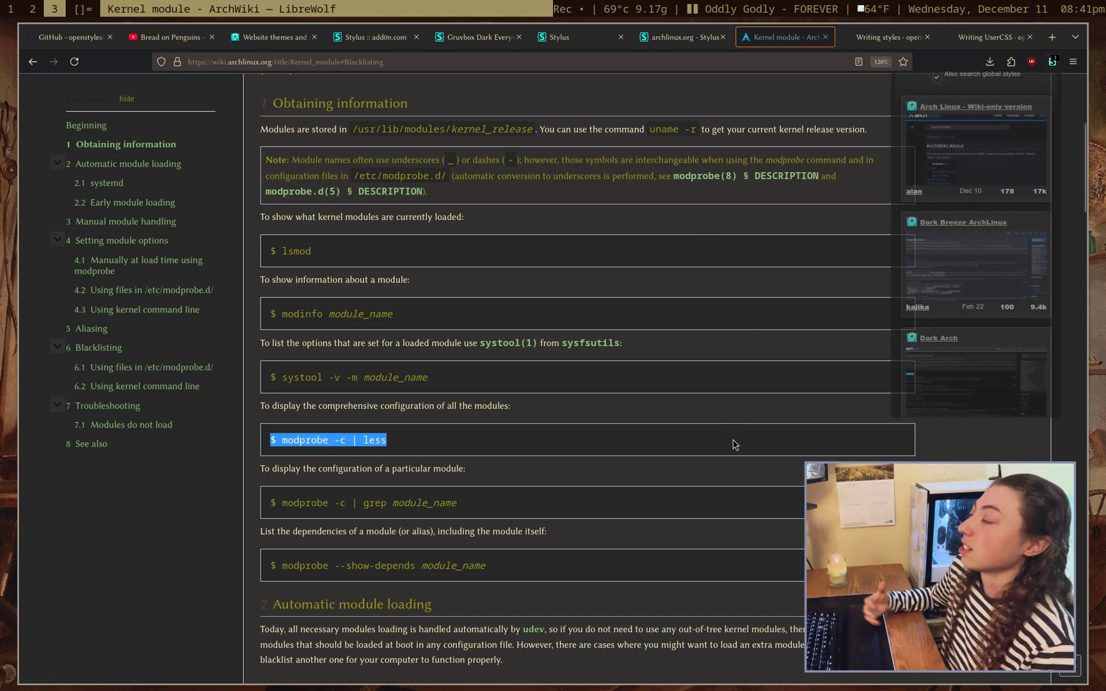
{"action": "left_click", "coordinate": [741, 426]}
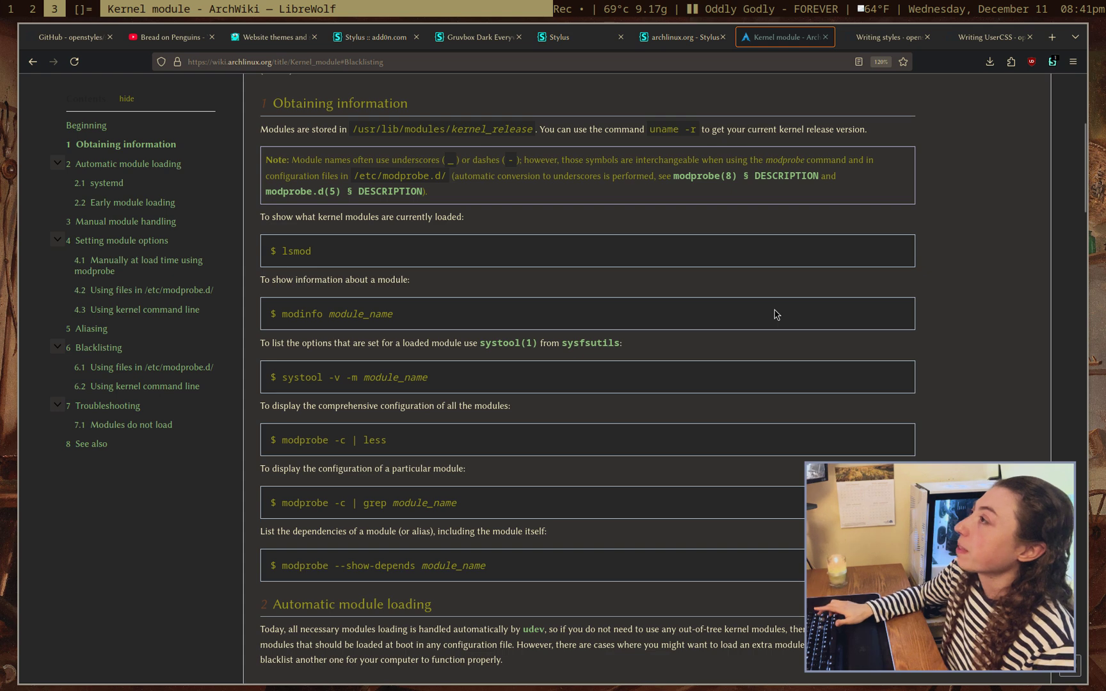
{"action": "key", "text": "ctrl+shift+Tab"}
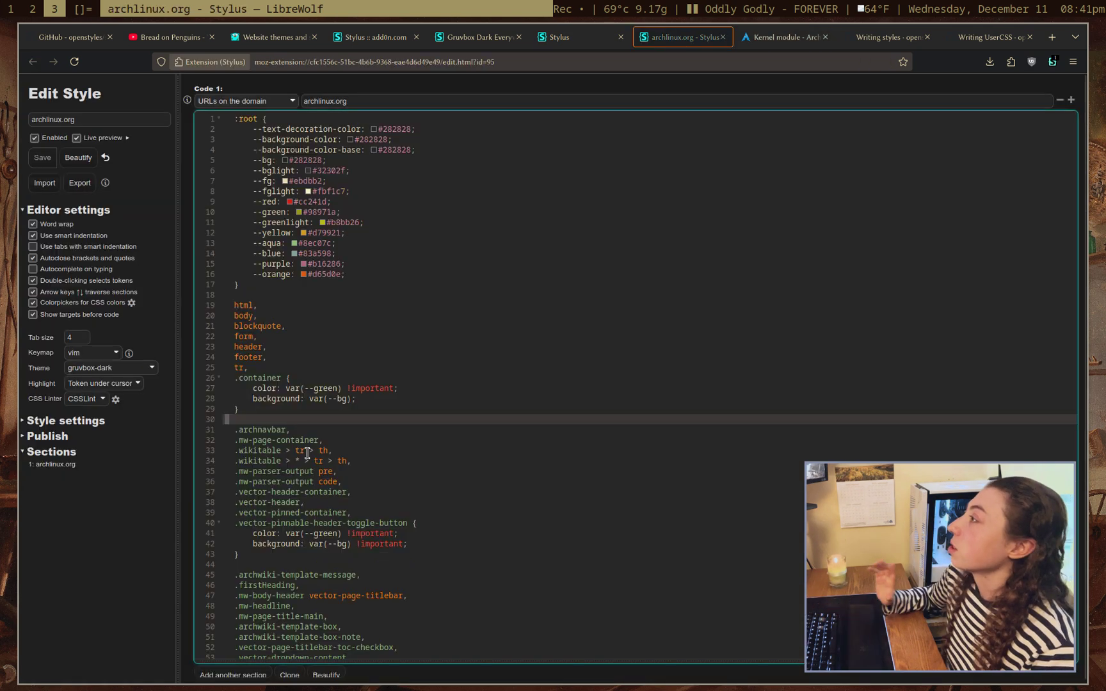
Expand the archlinux.org style's Publish section, then switch to the UserStyles.world homepage
{"action": "left_click", "coordinate": [68, 441]}
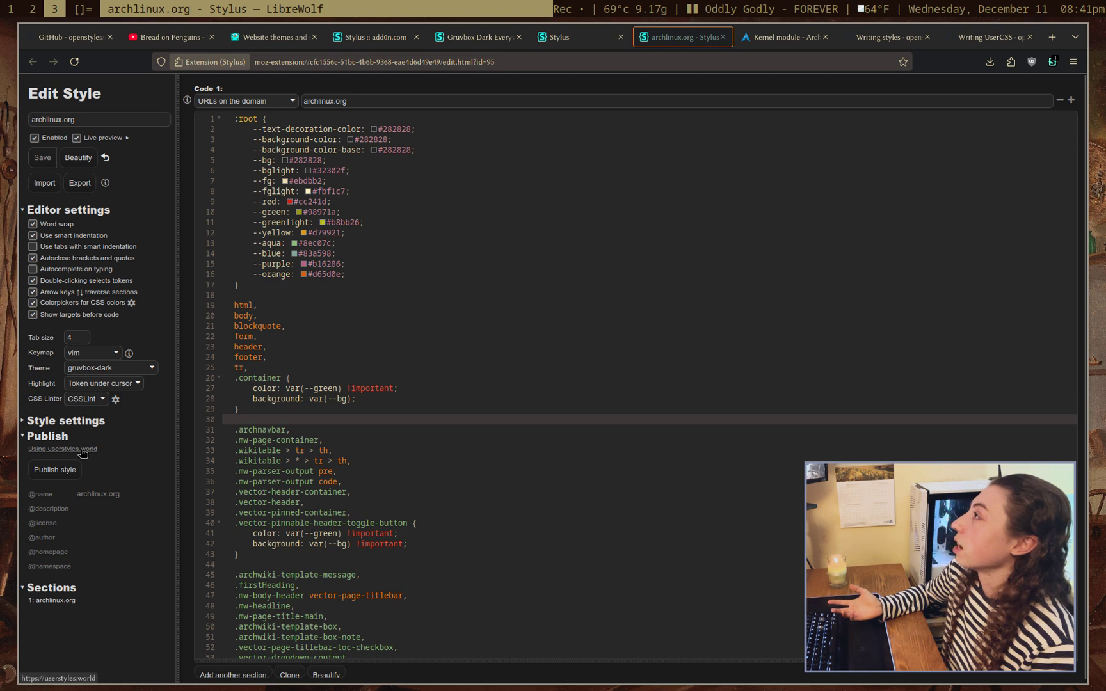
{"action": "left_click", "coordinate": [288, 38]}
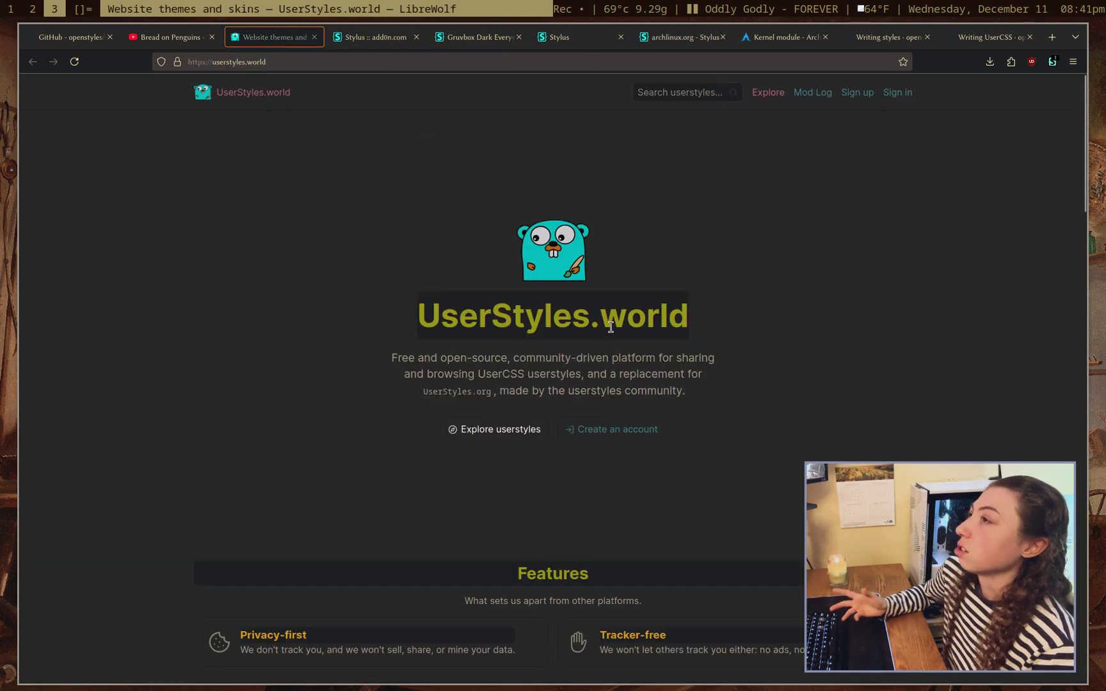
Look up published styles for UserStyles.world, then bring up the Gruvbox Dark Everywhere style editor
{"action": "left_click", "coordinate": [1052, 61]}
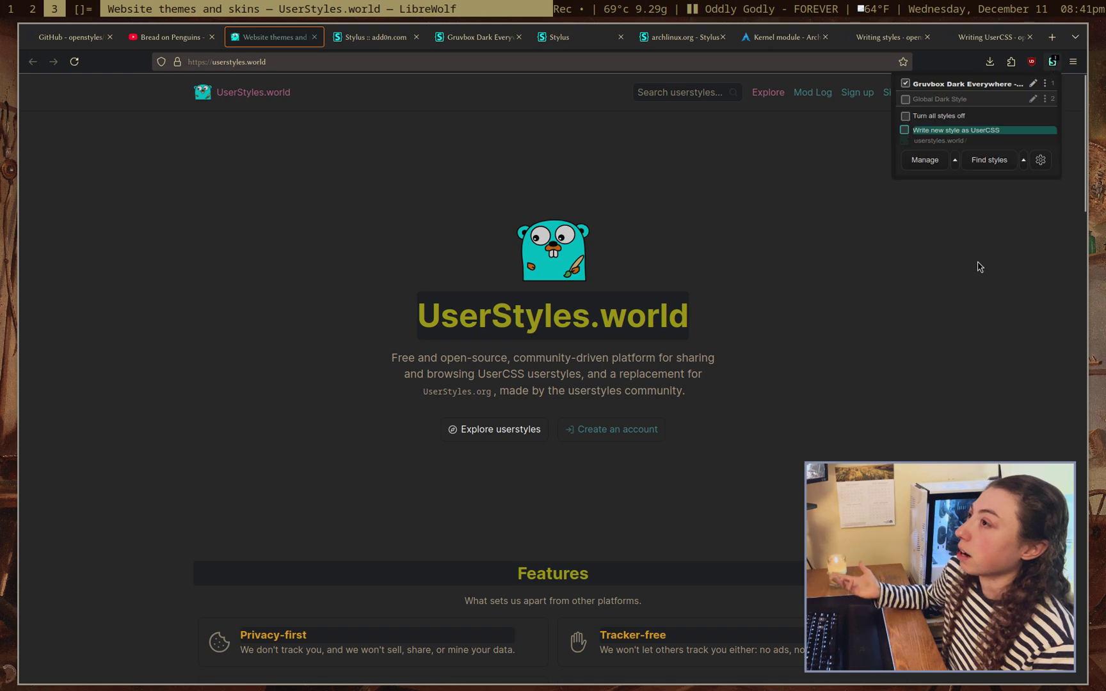
{"action": "left_click", "coordinate": [988, 160]}
{"action": "left_click", "coordinate": [736, 382]}
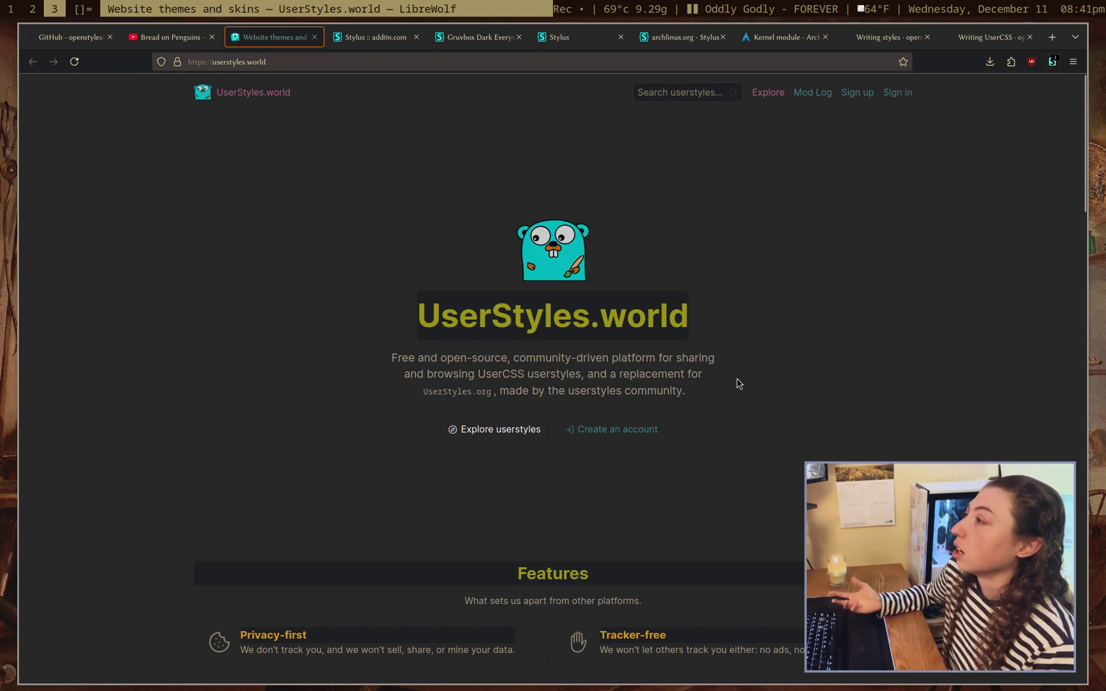
{"action": "scroll", "coordinate": [946, 346], "scroll_direction": "down", "scroll_amount": 3}
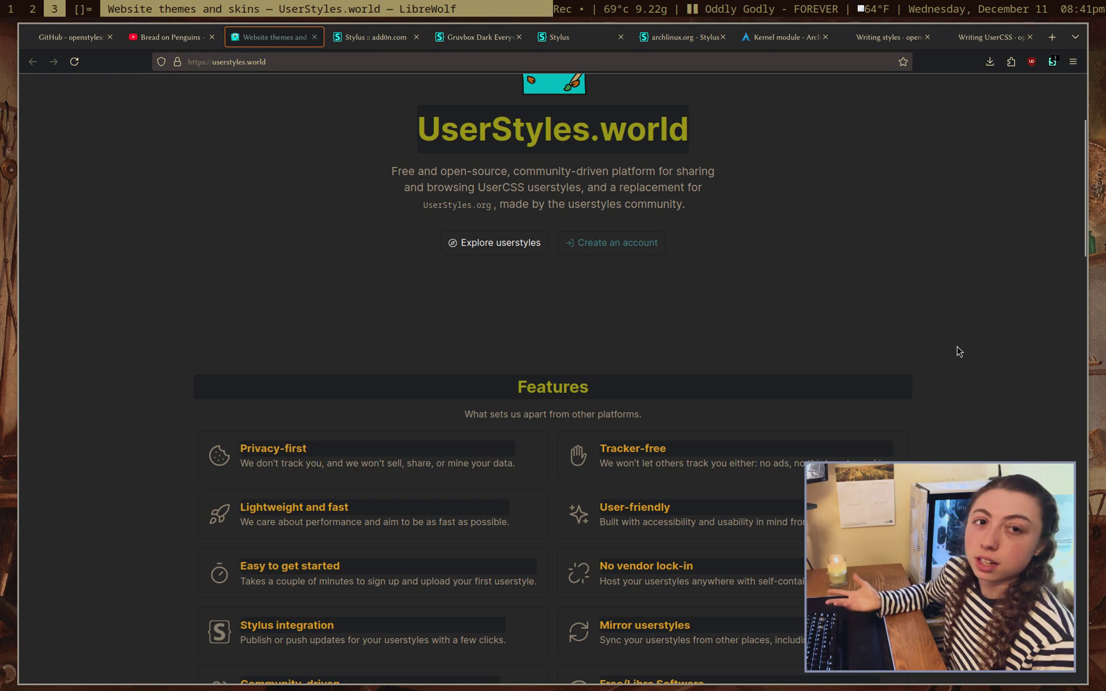
{"action": "scroll", "coordinate": [886, 343], "scroll_direction": "up", "scroll_amount": 3}
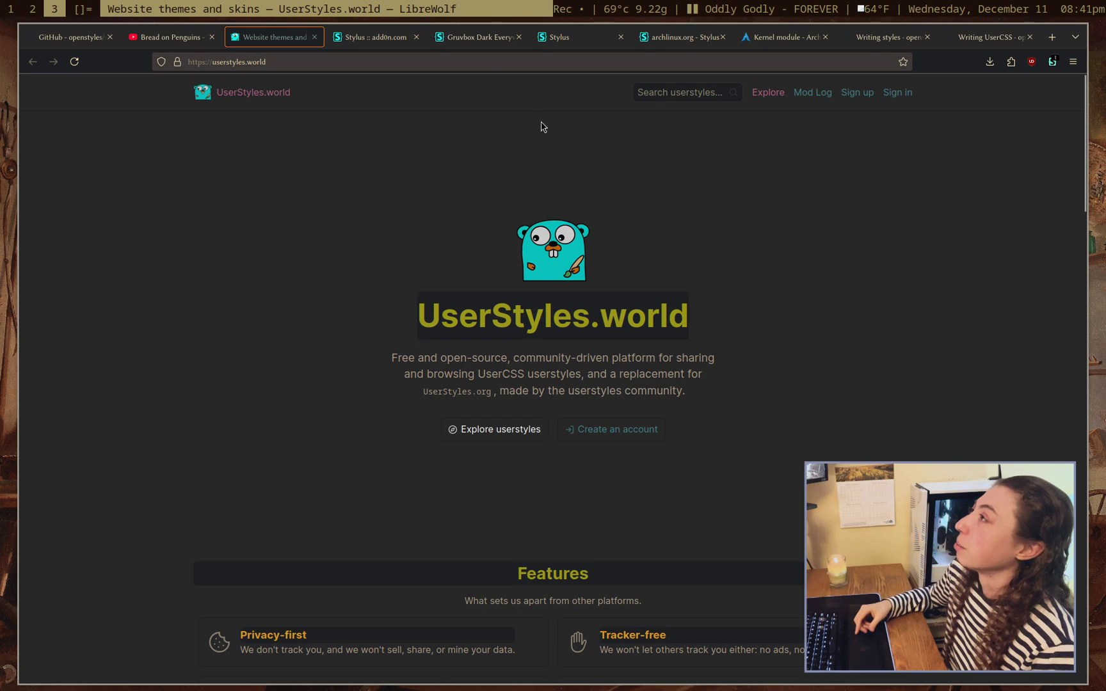
{"action": "left_click", "coordinate": [471, 37]}
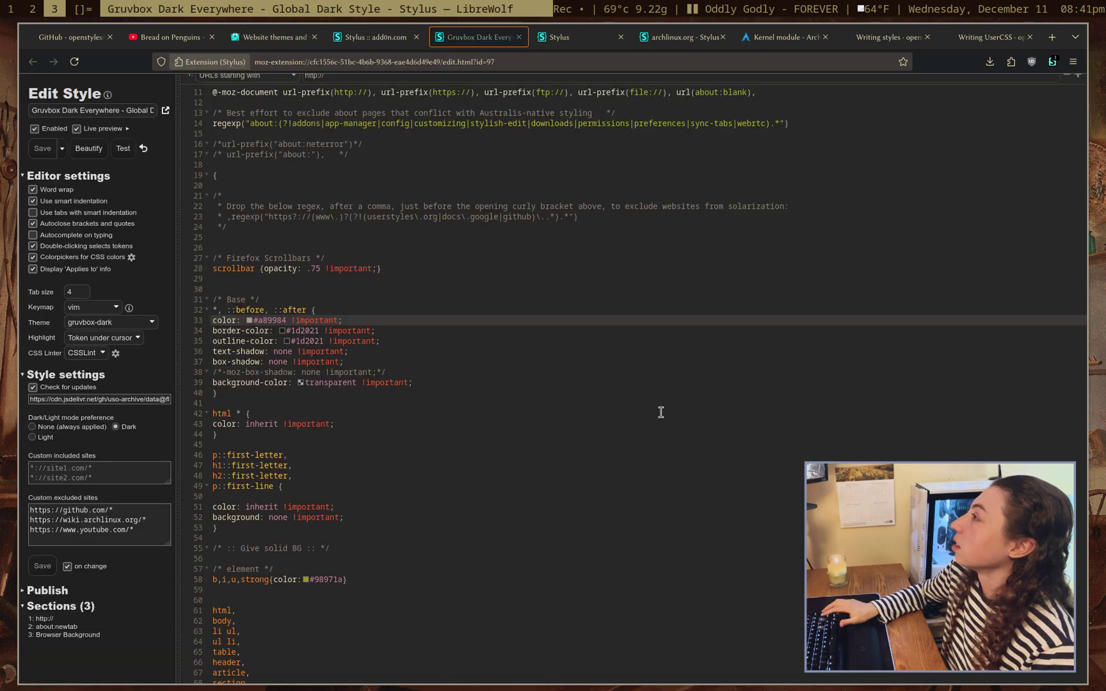
Return to the archlinux.org editor and expand Style settings: update checks off, dark/light preference None
{"action": "key", "text": "ctrl+Tab"}
{"action": "key", "text": "ctrl+shift+Tab"}
{"action": "key", "text": "ctrl+shift+Tab"}
{"action": "key", "text": "ctrl+Tab"}
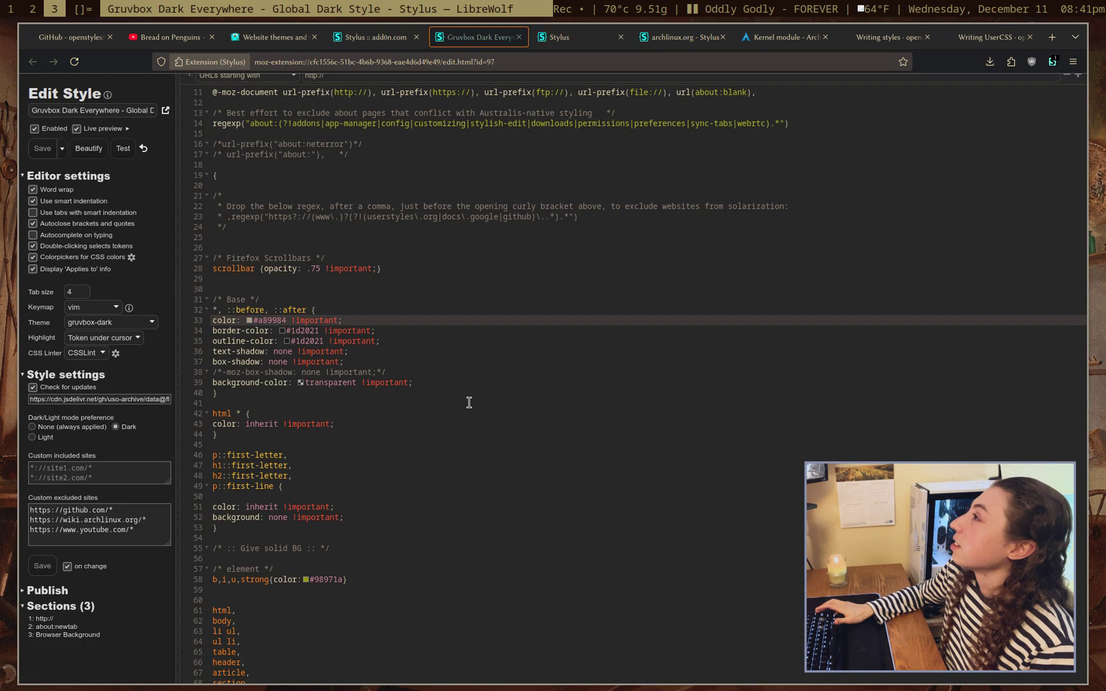
{"action": "key", "text": "ctrl+Tab"}
{"action": "key", "text": "ctrl+Tab"}
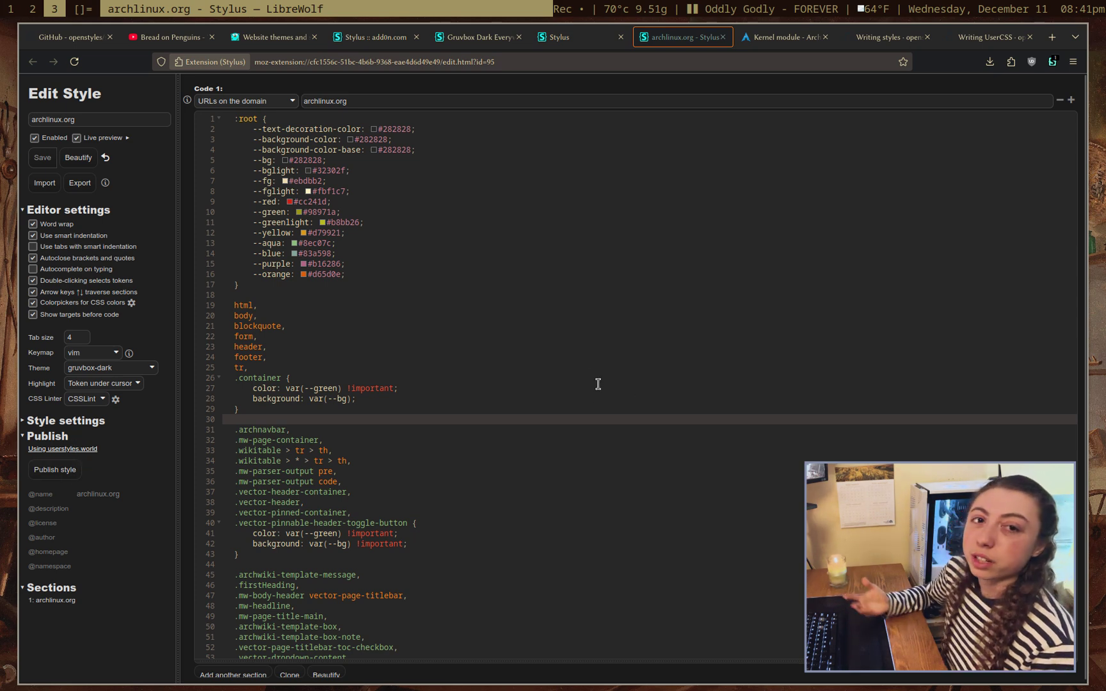
{"action": "left_click", "coordinate": [81, 421]}
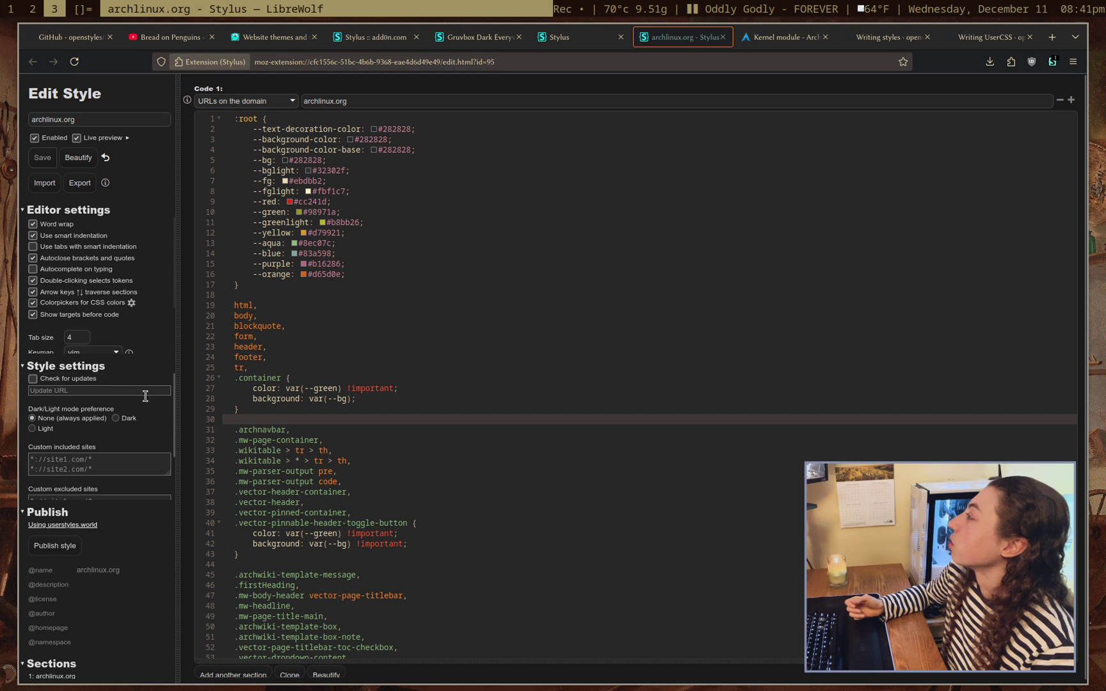
{"action": "left_click_drag", "start_coordinate": [172, 308], "coordinate": [185, 237]}
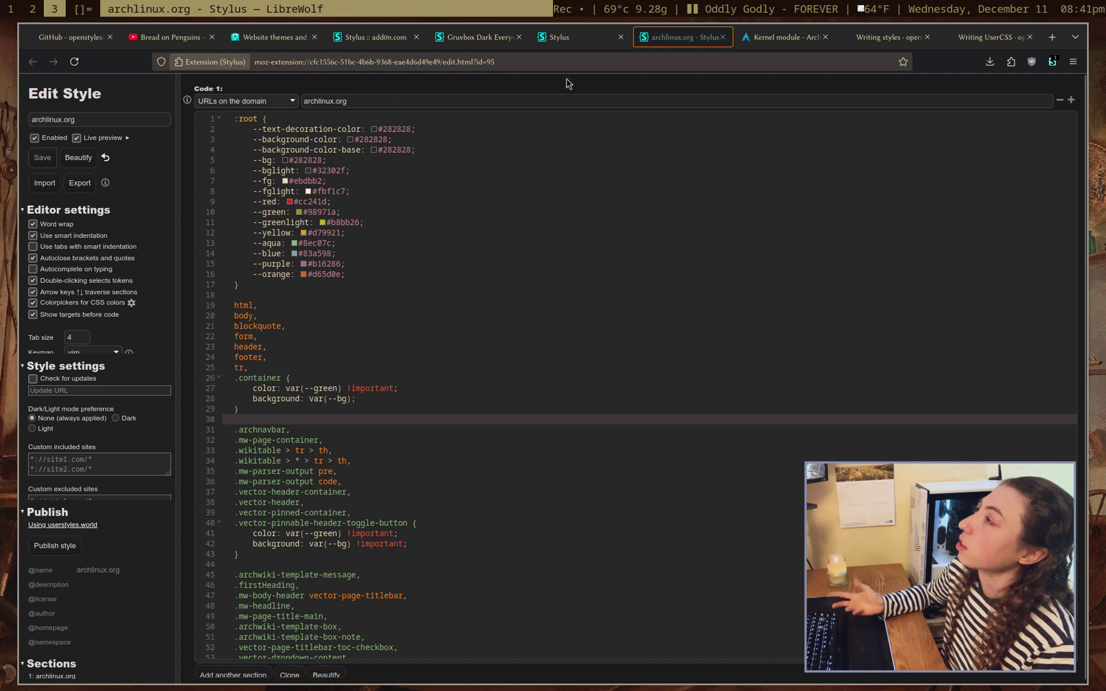
Change the style's applies-to domain from archlinux.org to wiki.archlinux.org
{"action": "left_click", "coordinate": [303, 96]}
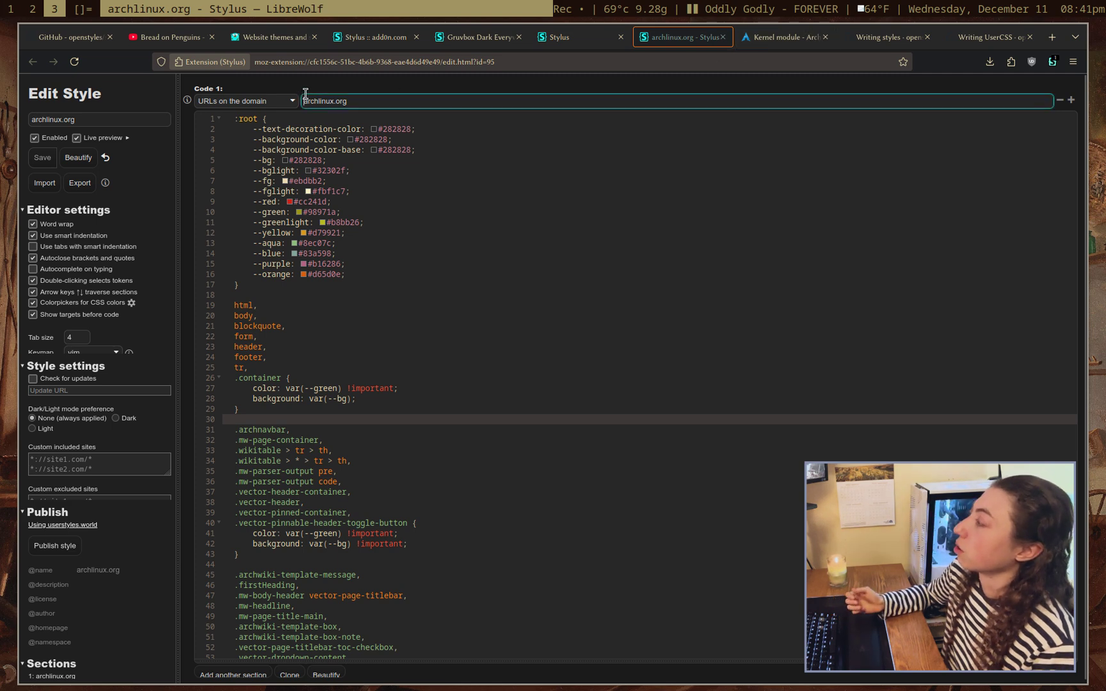
{"action": "type", "text": "wiki."}
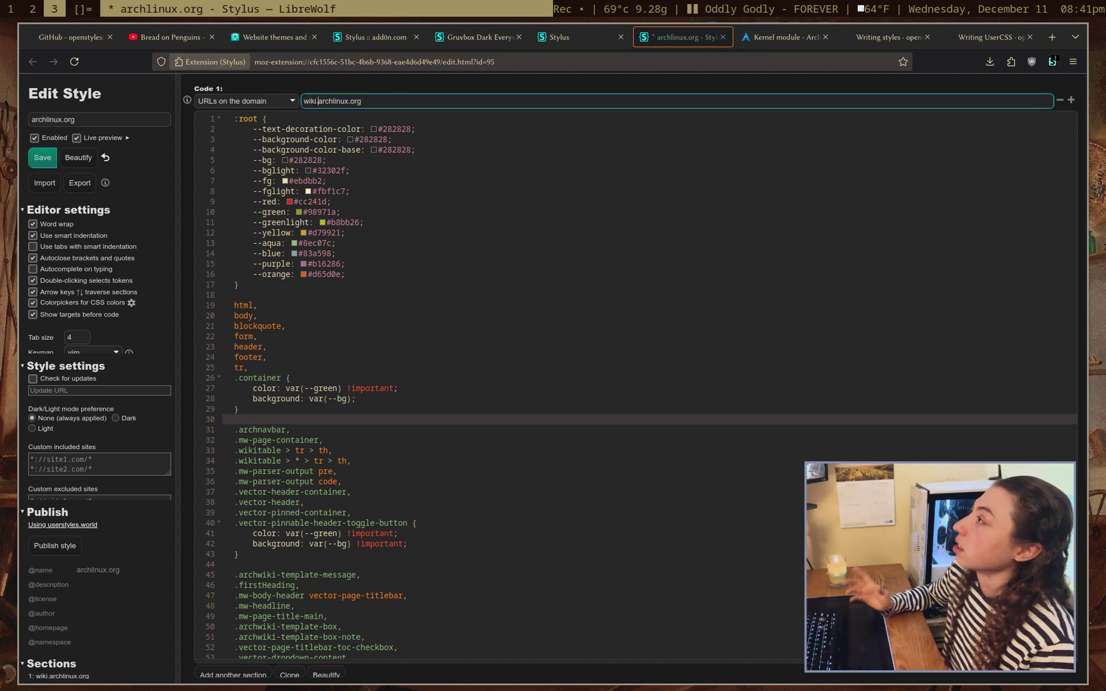
{"action": "left_click", "coordinate": [294, 136]}
{"action": "left_click", "coordinate": [294, 116]}
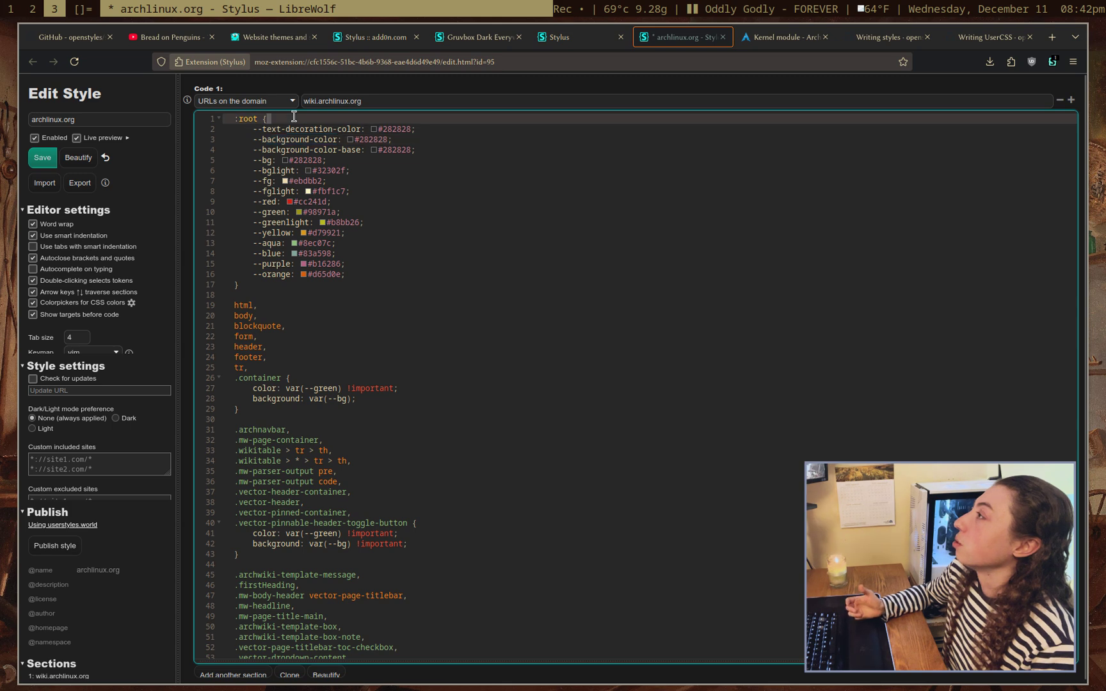
Keep URL matching on 'domain' and check the style on the Kernel module ArchWiki page
{"action": "left_click", "coordinate": [274, 104]}
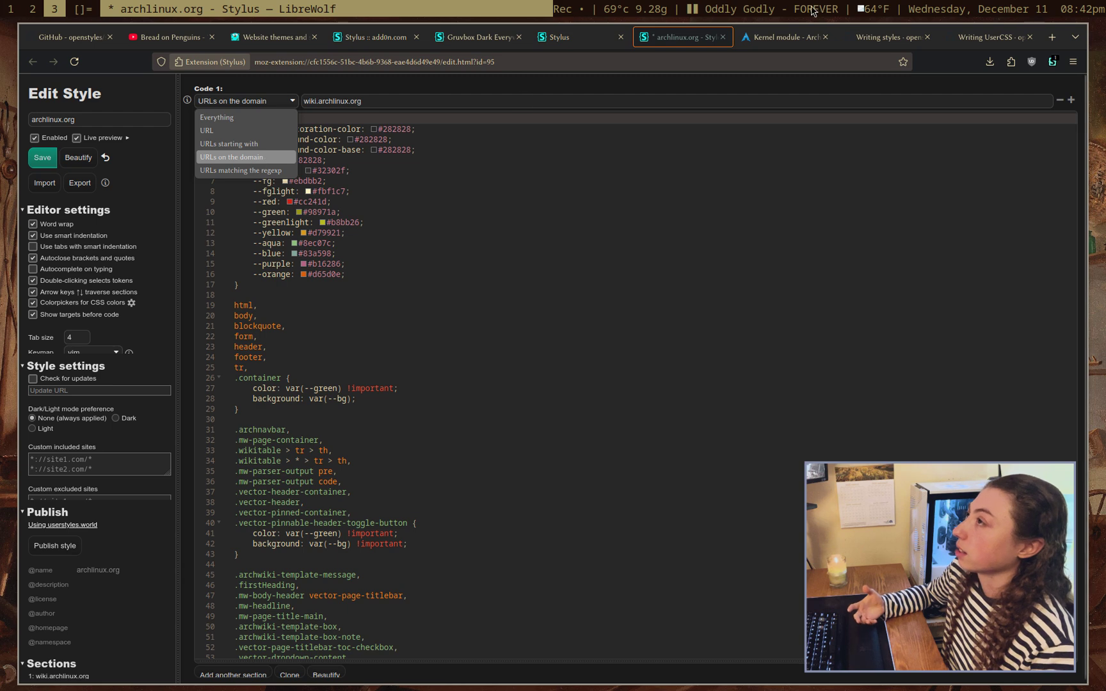
{"action": "left_click", "coordinate": [762, 38]}
{"action": "left_click", "coordinate": [752, 37]}
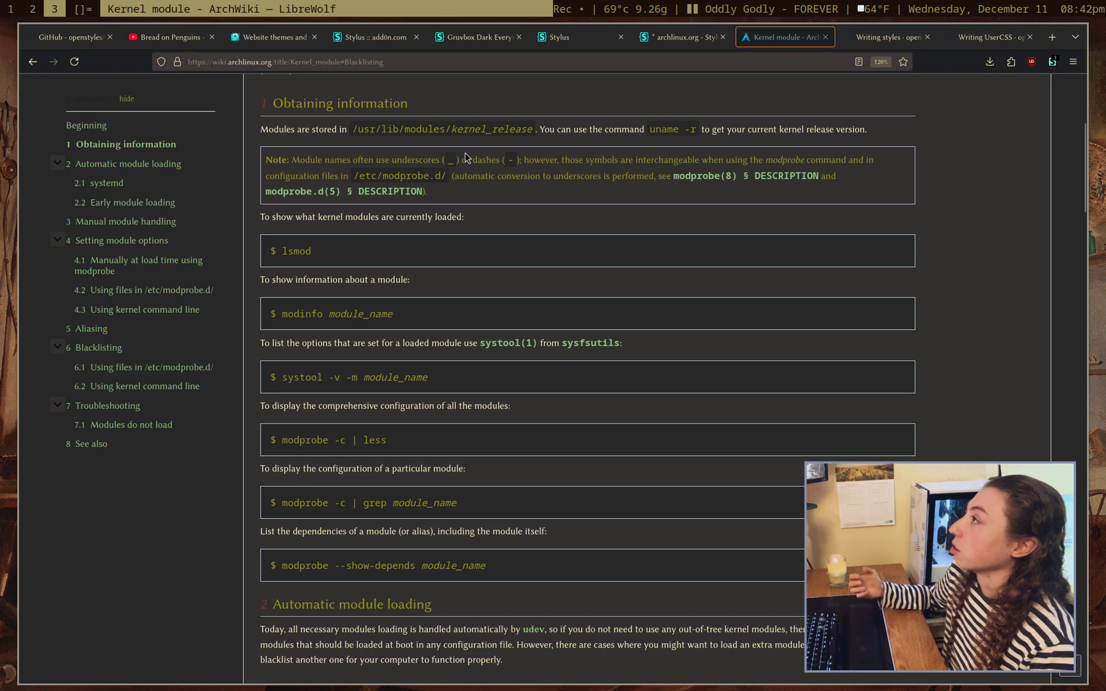
{"action": "left_click", "coordinate": [682, 38]}
{"action": "left_click", "coordinate": [224, 102]}
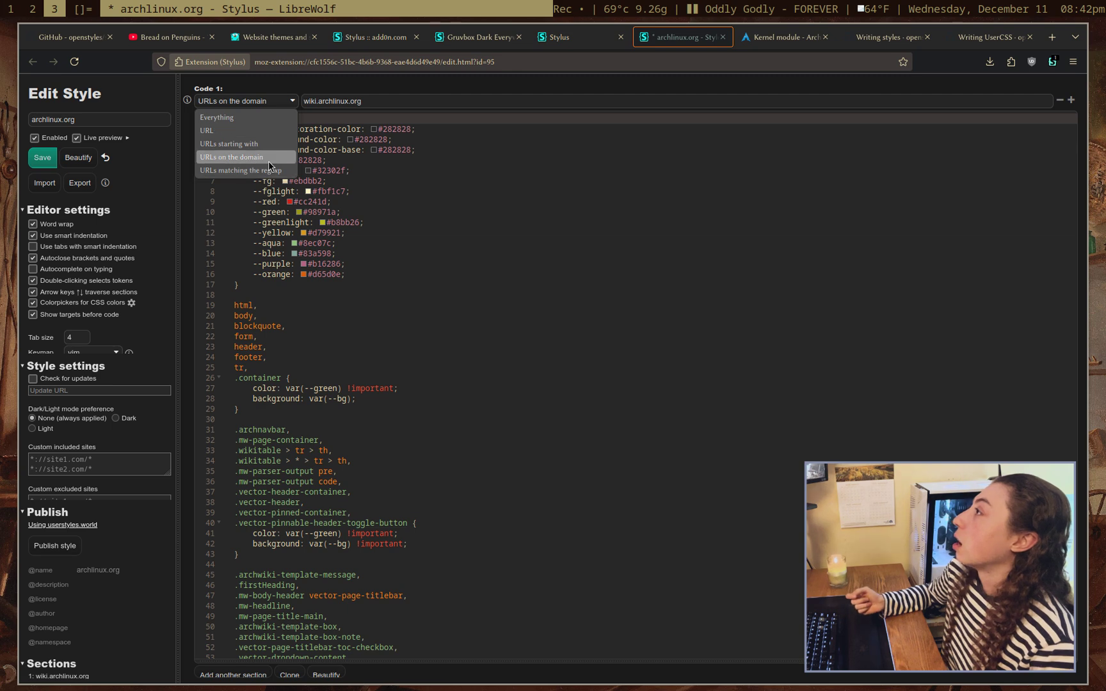
{"action": "left_click", "coordinate": [388, 169]}
{"action": "left_click", "coordinate": [620, 171]}
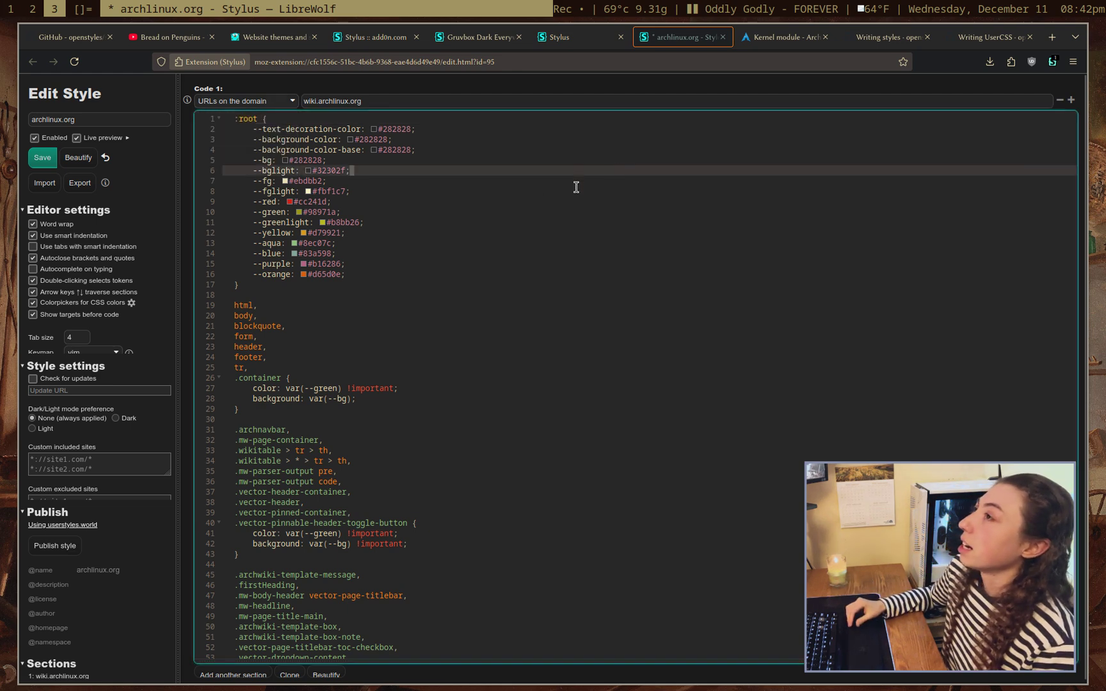
{"action": "key", "text": "ctrl+Tab"}
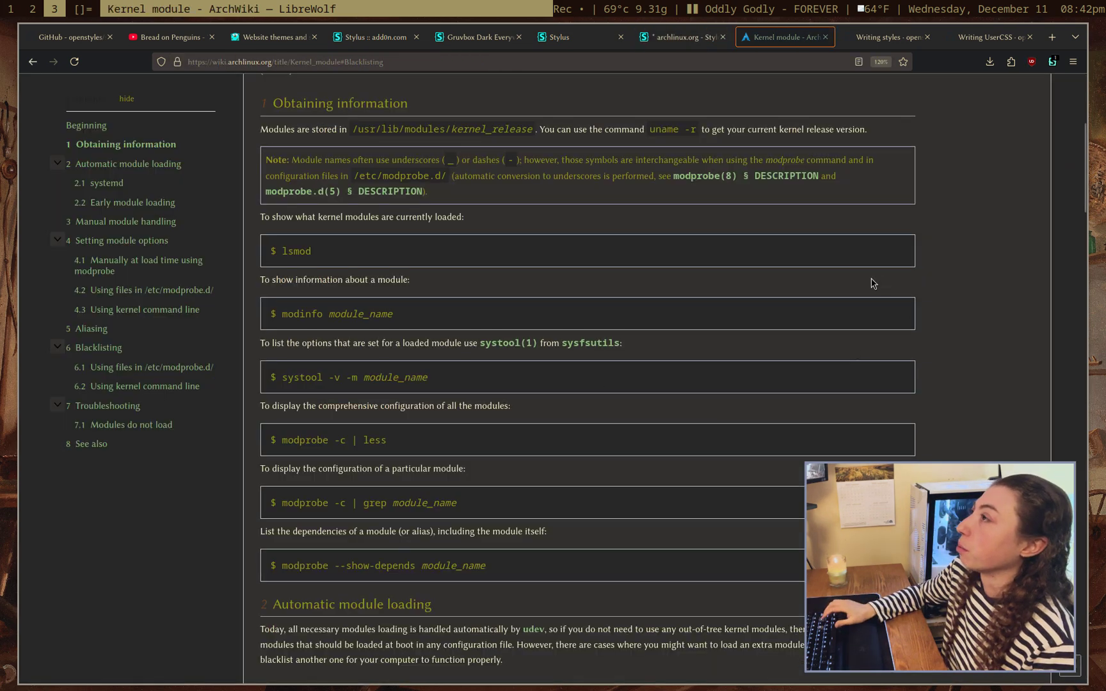
{"action": "key", "text": "ctrl+shift+Tab"}
{"action": "key", "text": "alt+1"}
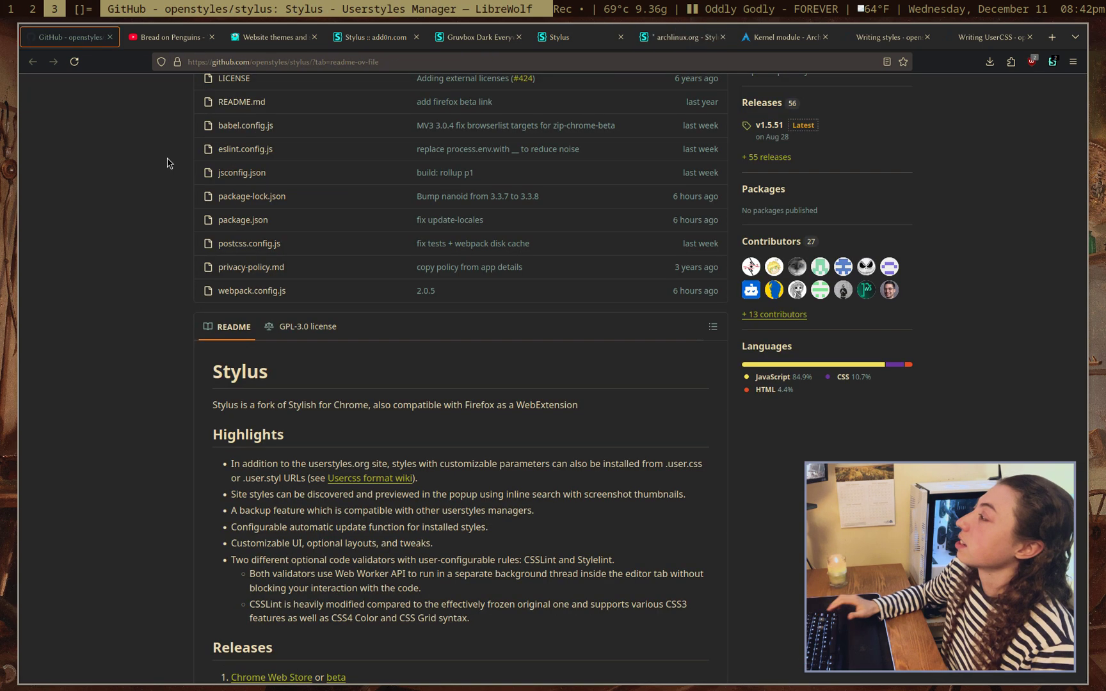
{"action": "scroll", "coordinate": [180, 262], "scroll_direction": "down", "scroll_amount": 2}
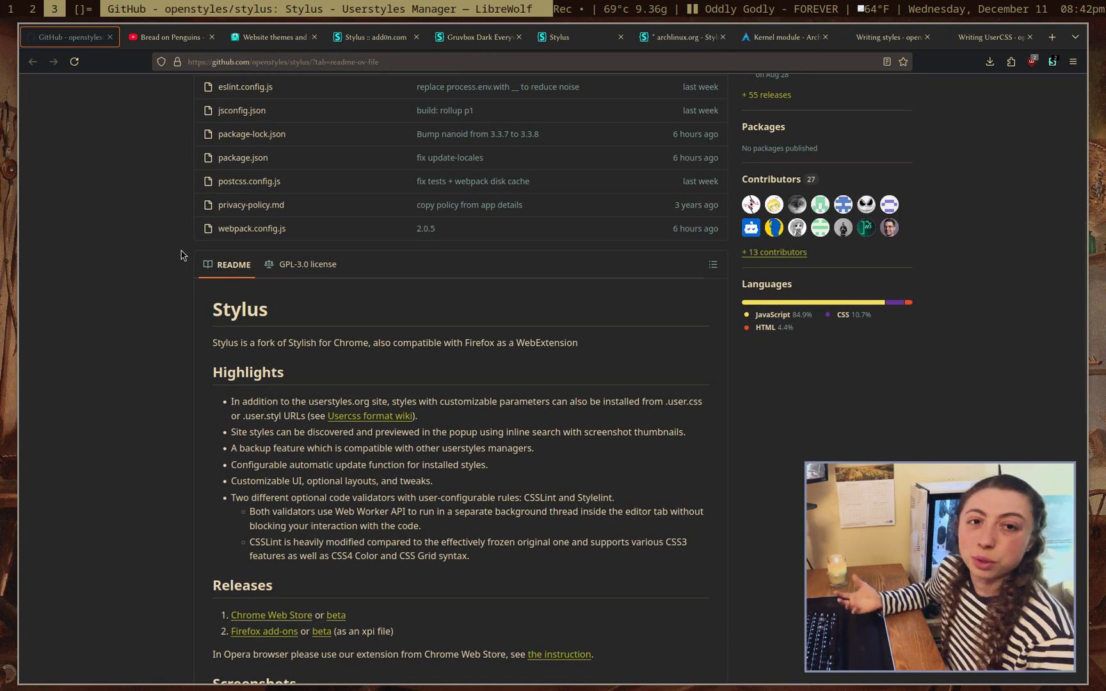